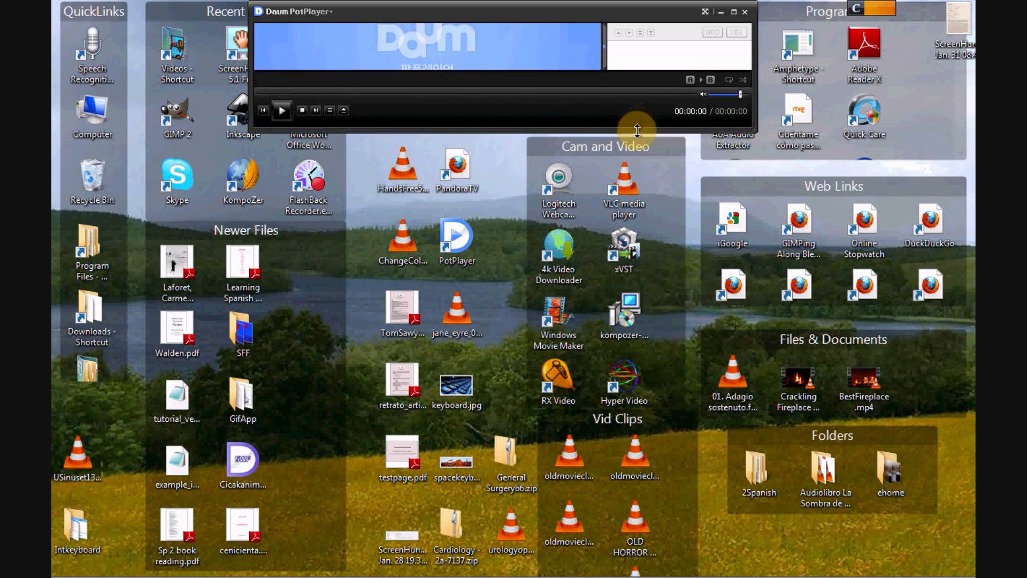
# Step: Enlarge the player window slightly and add jane_eyre_01_bronte.mp3 and urologyop1.mp3 from the desktop to its playlist
pyautogui.moveTo(636, 132); pyautogui.dragTo(636, 139)
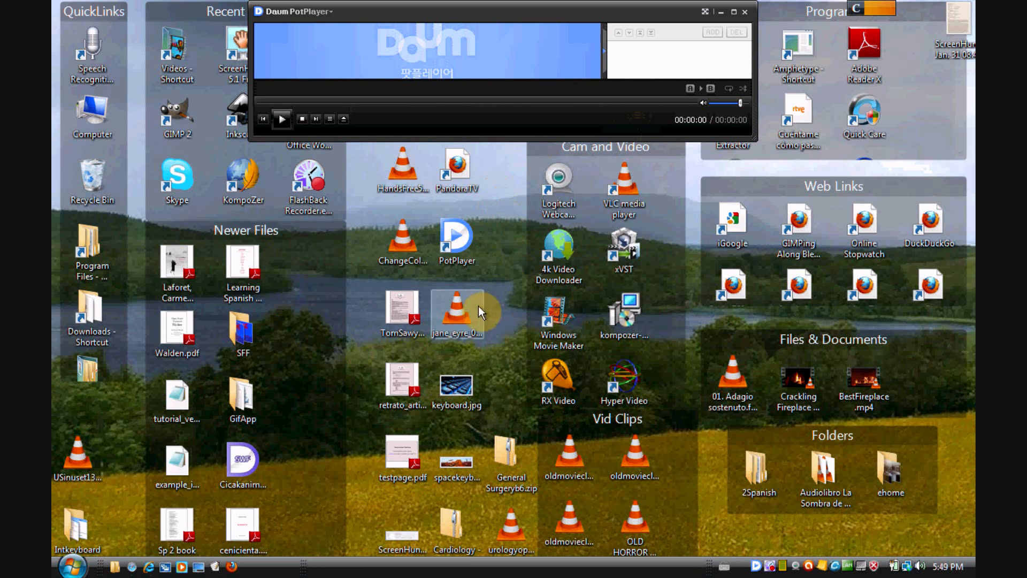
pyautogui.moveTo(460, 309); pyautogui.dragTo(624, 50)
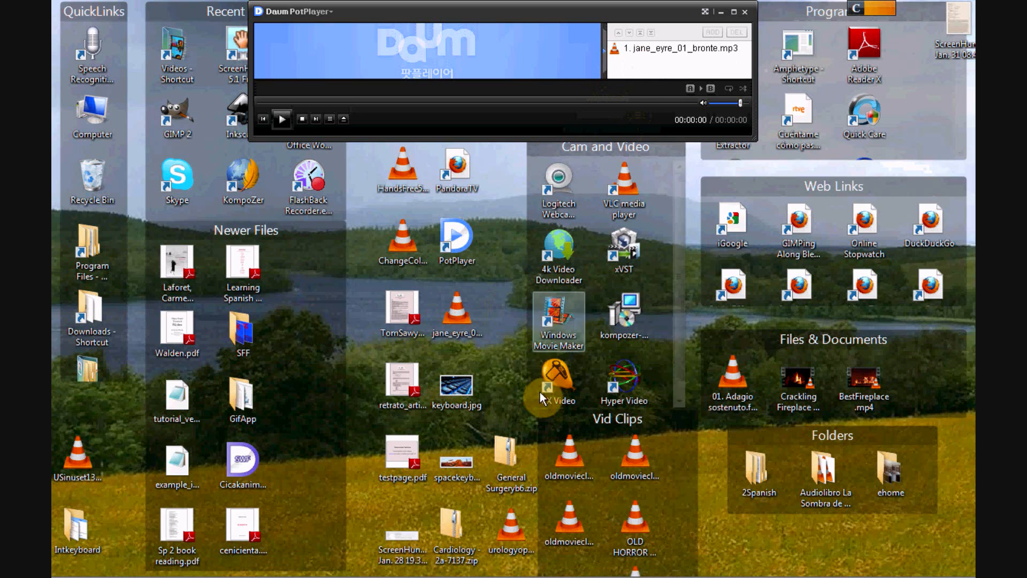
pyautogui.moveTo(511, 528); pyautogui.dragTo(626, 59)
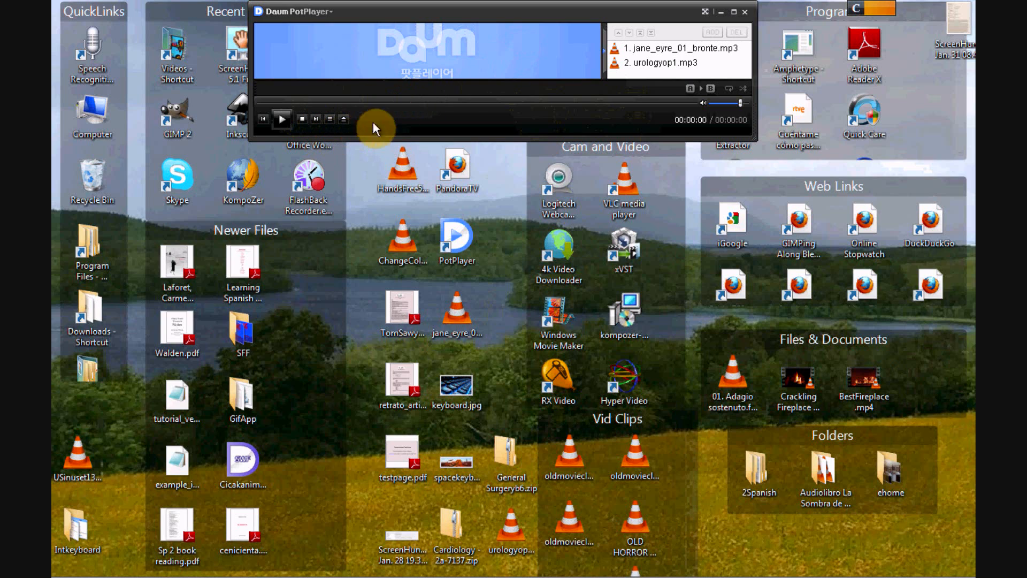
# Step: Play jane_eyre_01_bronte.mp3 from the playlist, raise its volume one step, and pause and resume the audio
pyautogui.doubleClick(651, 48)
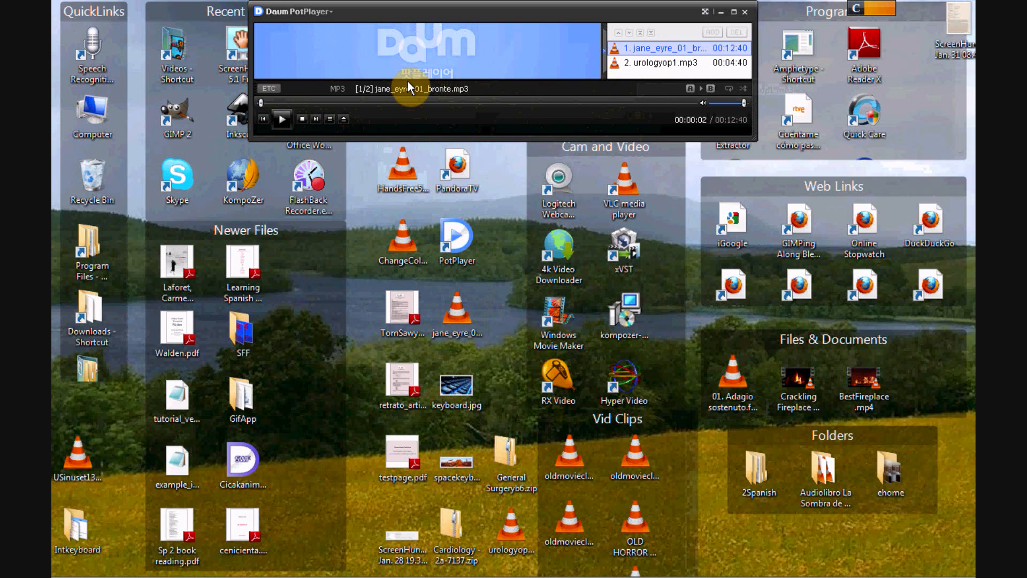
pyautogui.press('space')
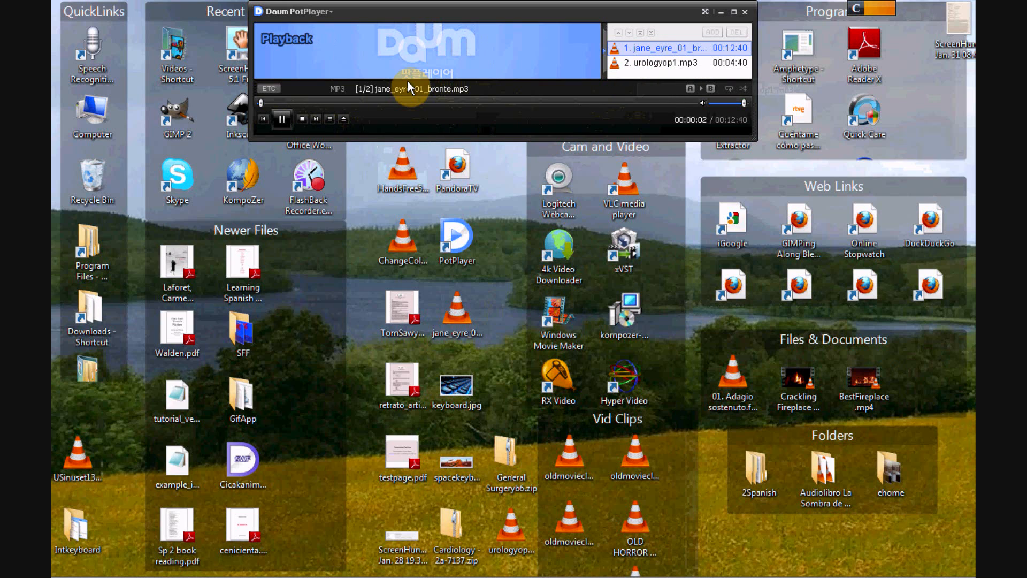
pyautogui.press('Up')
pyautogui.press('space')
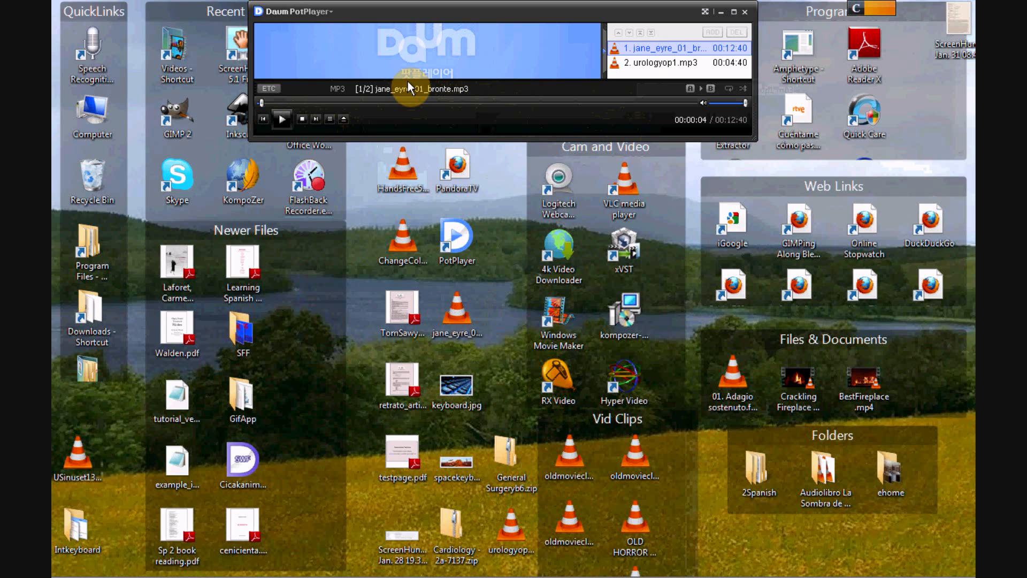
pyautogui.press('space')
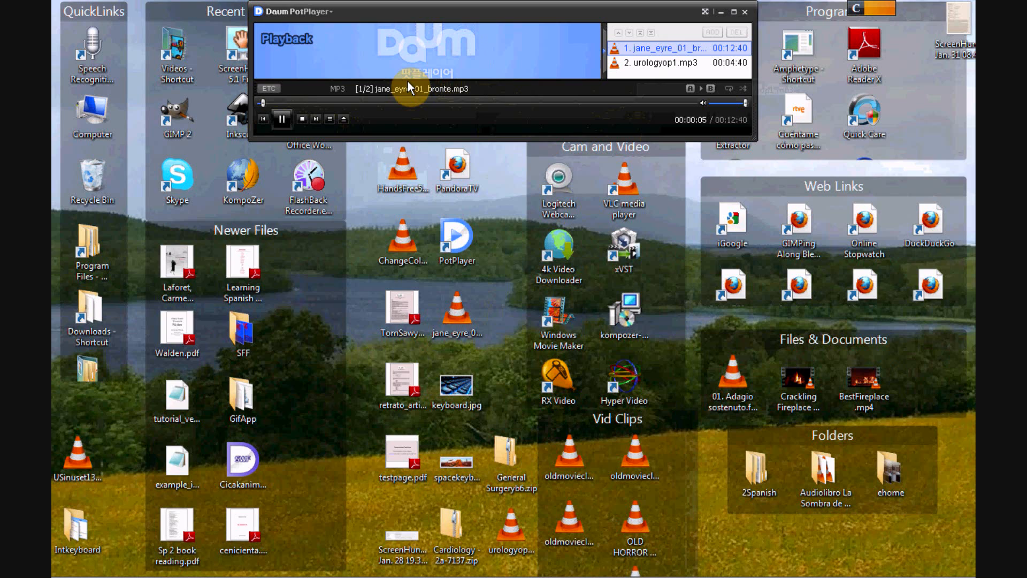
# Step: Skip the audio back to the start of the recording and resume playback
pyautogui.press('Left')
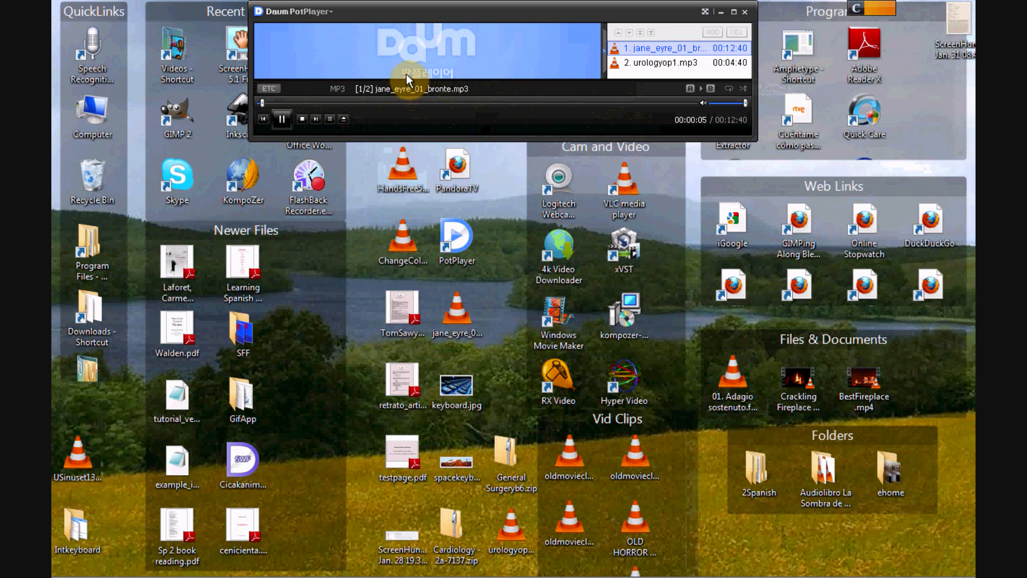
pyautogui.press('space')
pyautogui.press('Left')
pyautogui.press('space')
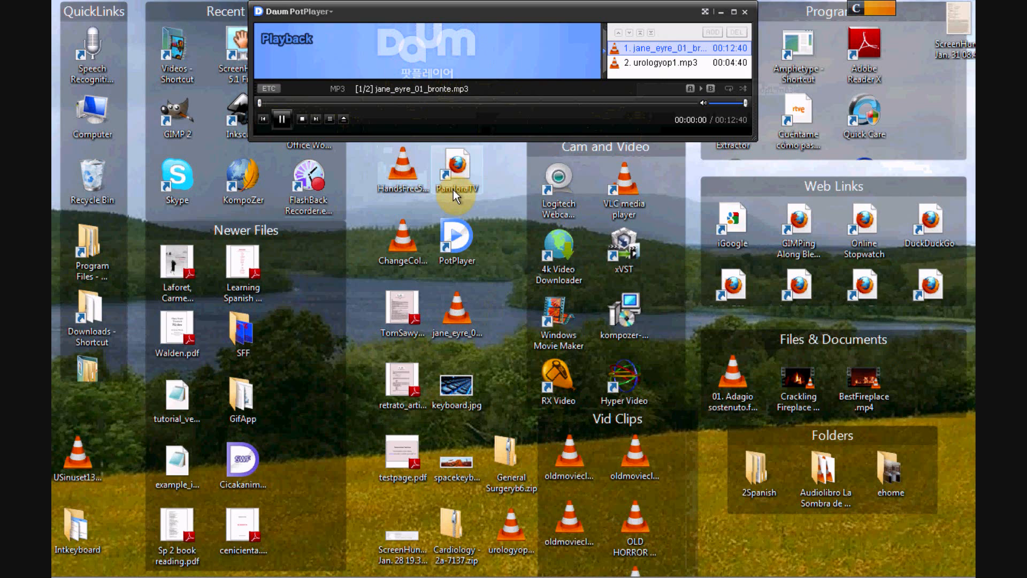
# Step: Lower the playback volume by two steps and pause the audio
pyautogui.scroll(-1, 453, 189)
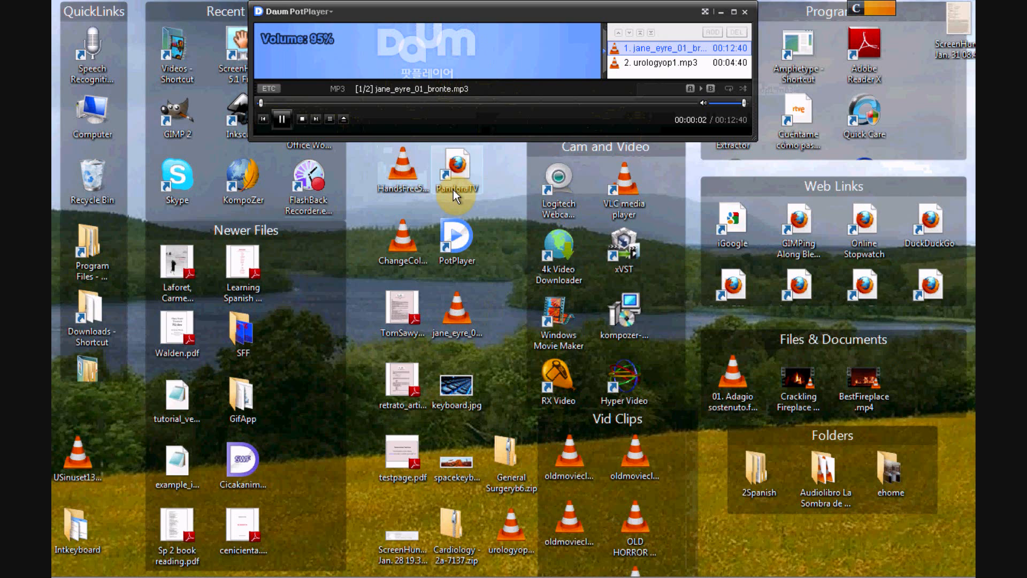
pyautogui.scroll(-1, 453, 189)
pyautogui.press('space')
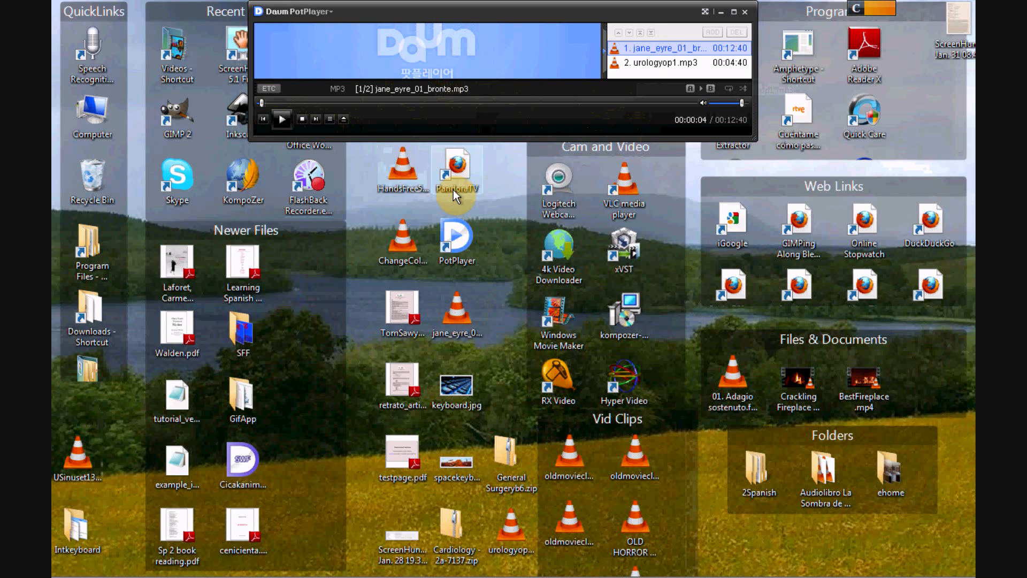
# Step: Switch to Microsoft Word with a blank document and fit the shortened player window above the page
pyautogui.moveTo(476, 10); pyautogui.dragTo(659, 73)
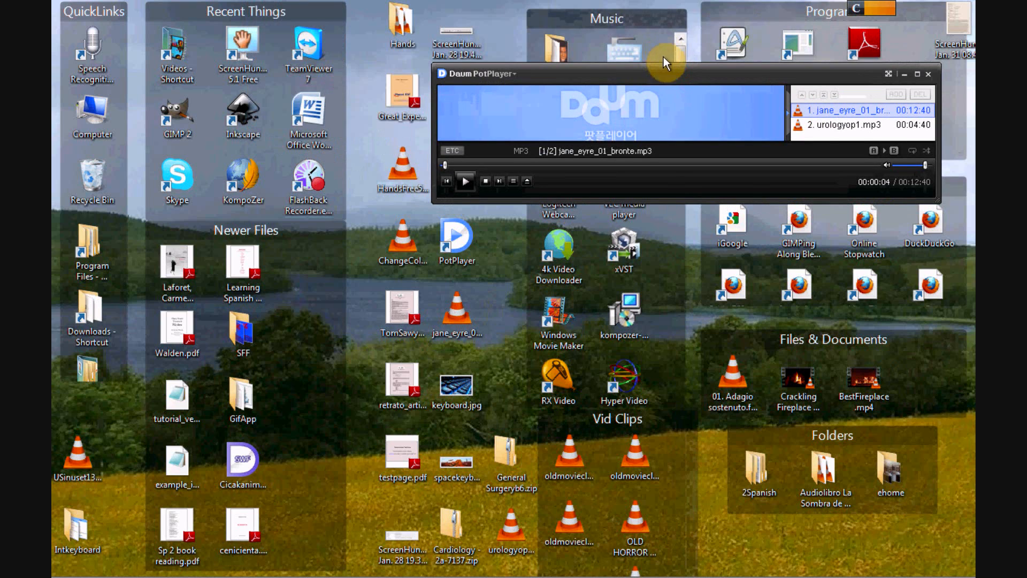
pyautogui.doubleClick(315, 122)
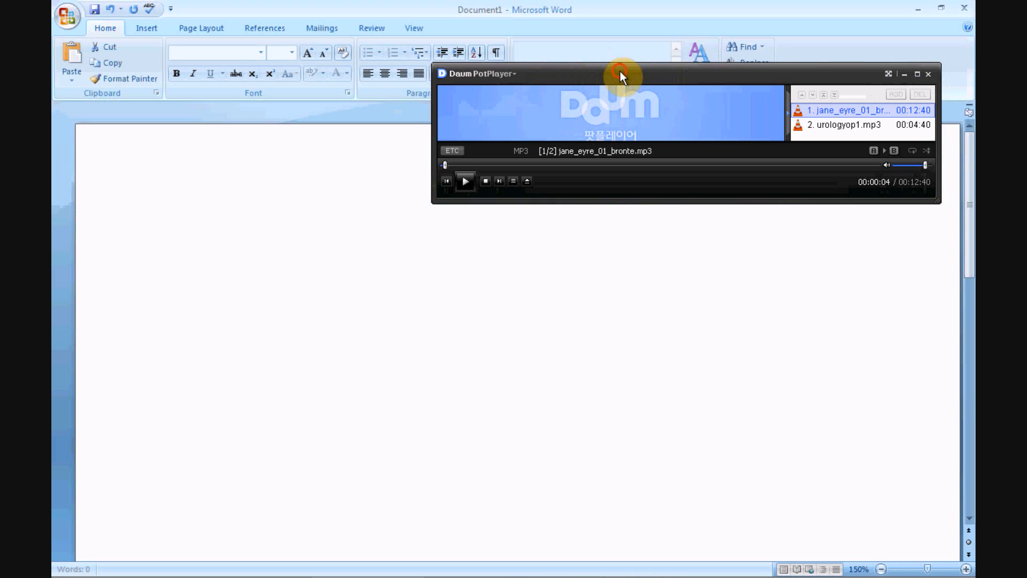
pyautogui.moveTo(620, 71); pyautogui.dragTo(470, 6)
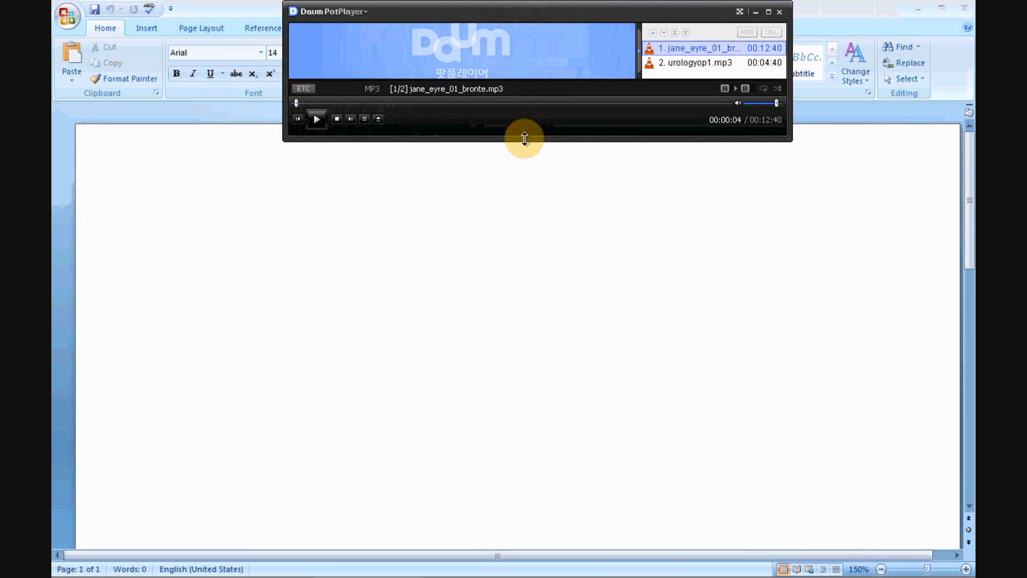
pyautogui.moveTo(524, 139); pyautogui.dragTo(523, 111)
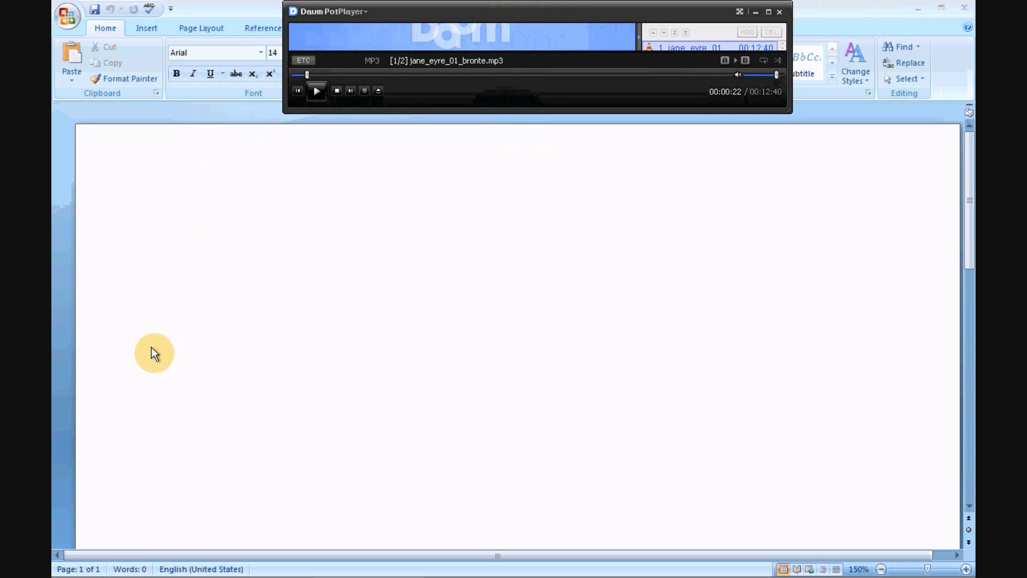
# Step: Play a stretch of the recording, pause it, and transcribe "There was no possibility of taking a walk that day." in the document
pyautogui.click(177, 251)
pyautogui.press('XF86AudioPlay')
pyautogui.press('XF86AudioPlay')
pyautogui.write('There was no po')
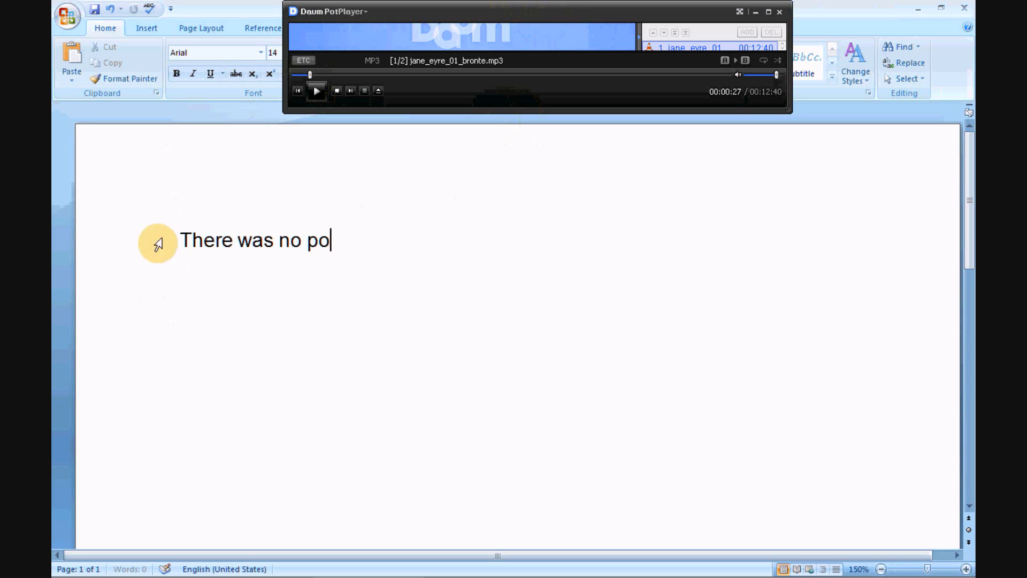
pyautogui.write('ssibility of tak')
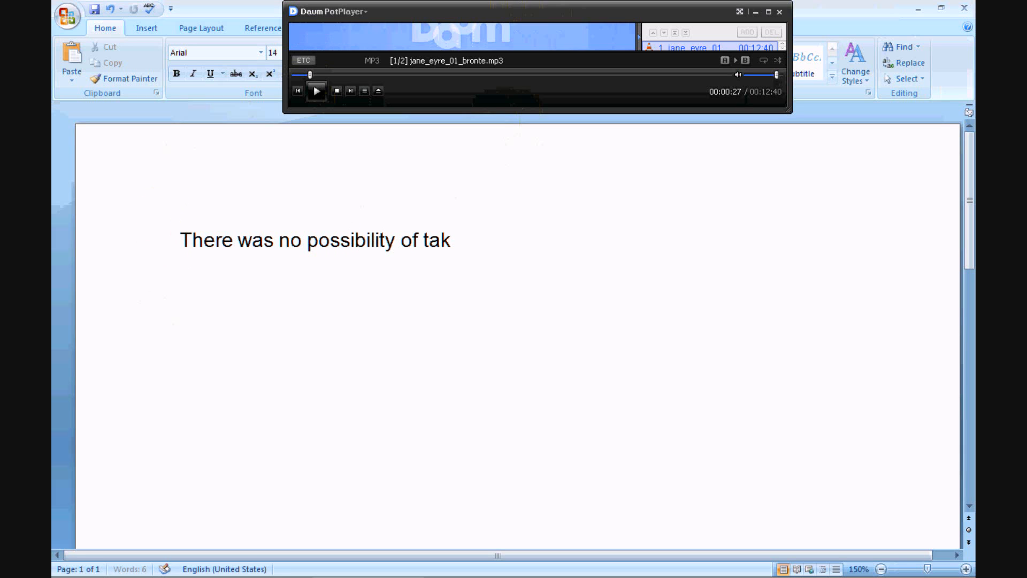
pyautogui.write('ing a walk that day')
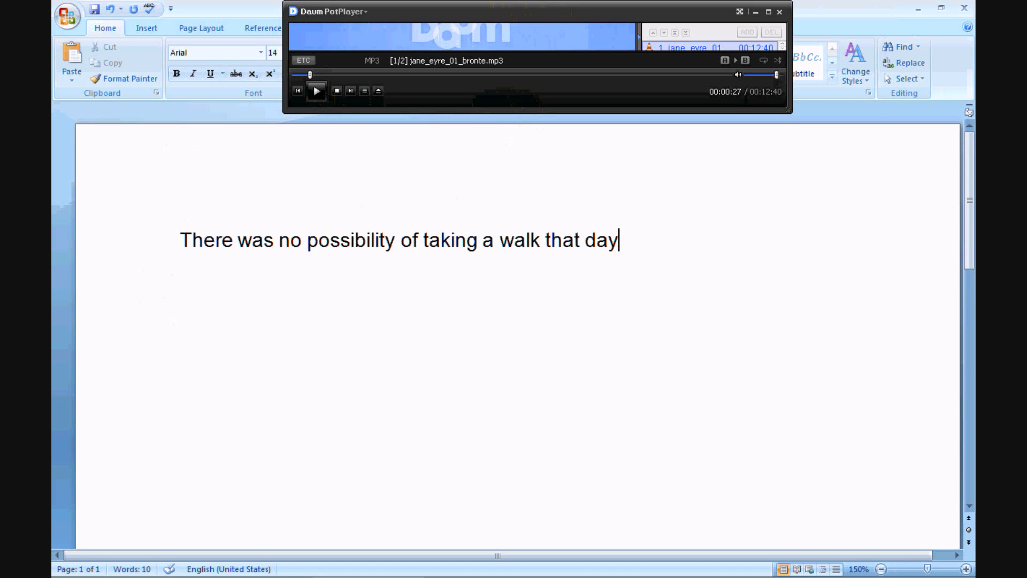
pyautogui.write('.')
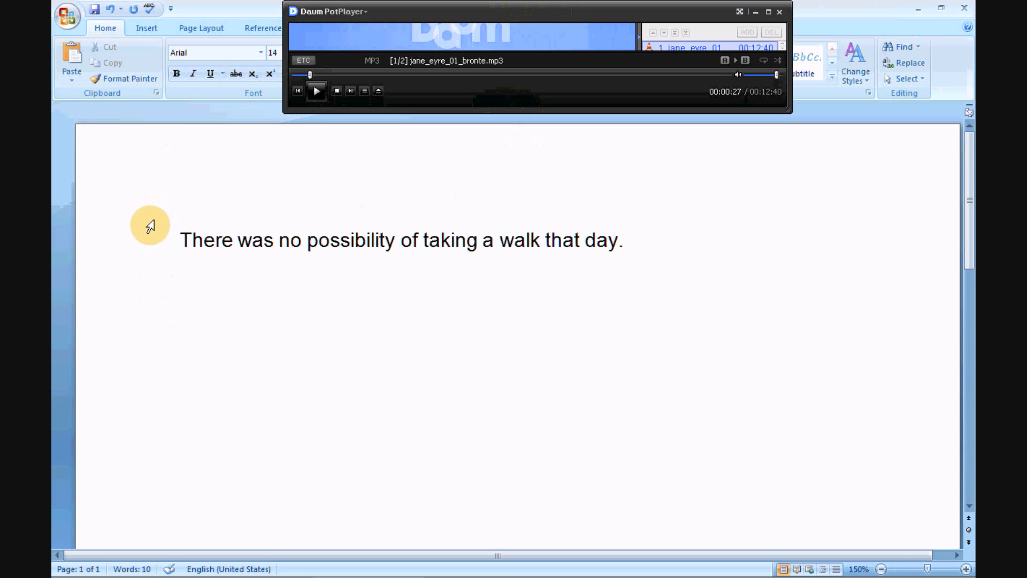
# Step: Play the next stretch of audio and transcribe "We had been wandering, indeed, in the leafless shrubbery for an hour in the"
pyautogui.press('XF86AudioPlay')
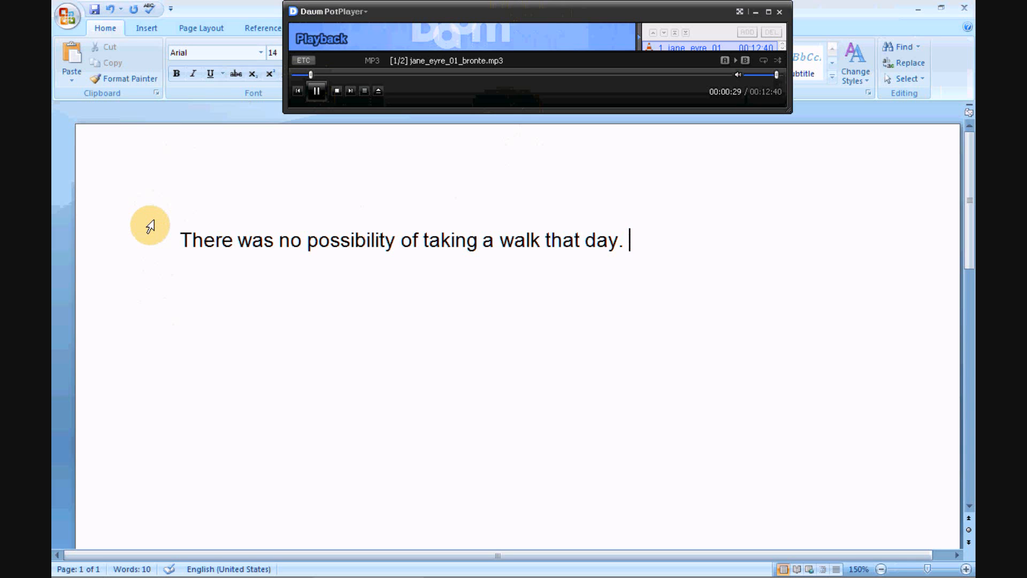
pyautogui.press('XF86AudioPlay')
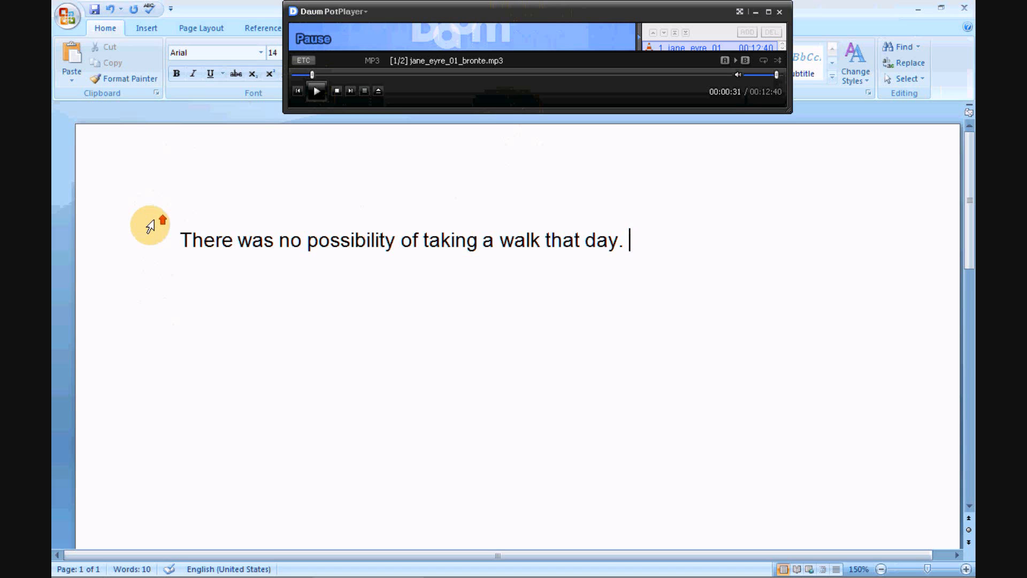
pyautogui.write('We h')
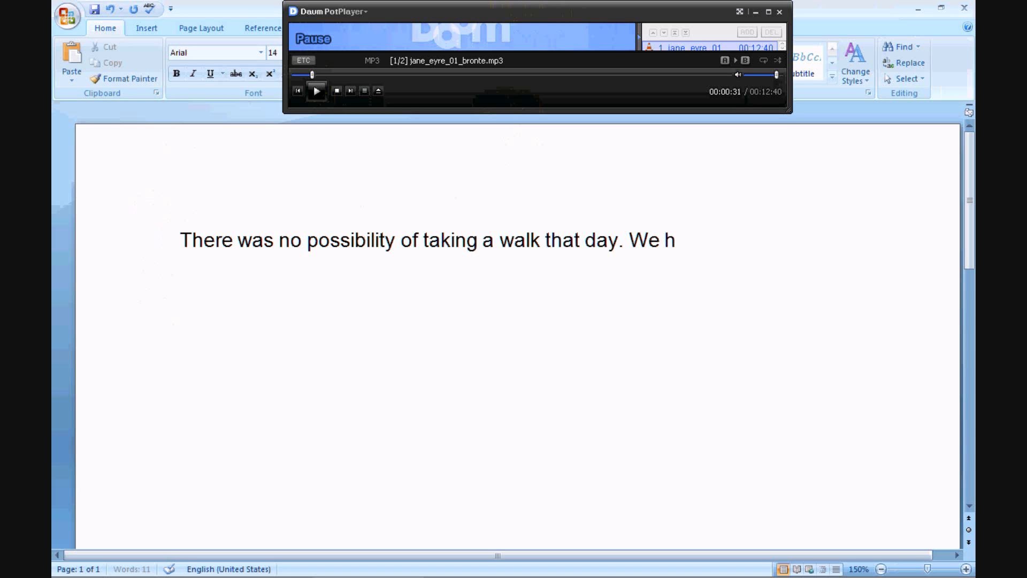
pyautogui.write('ad been wandering')
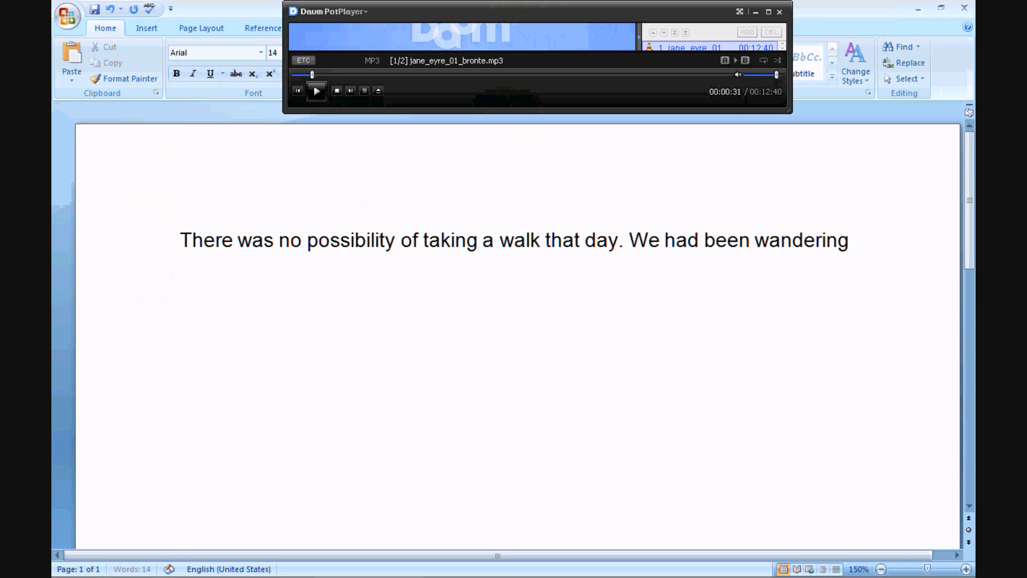
pyautogui.write(', indeed, in the lea')
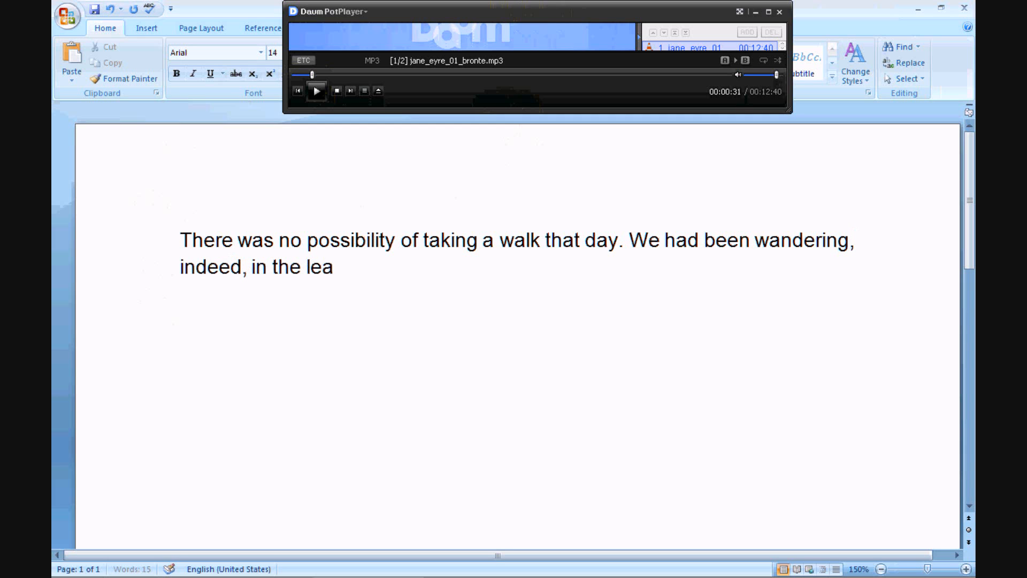
pyautogui.write('fless shrubbery for an hou')
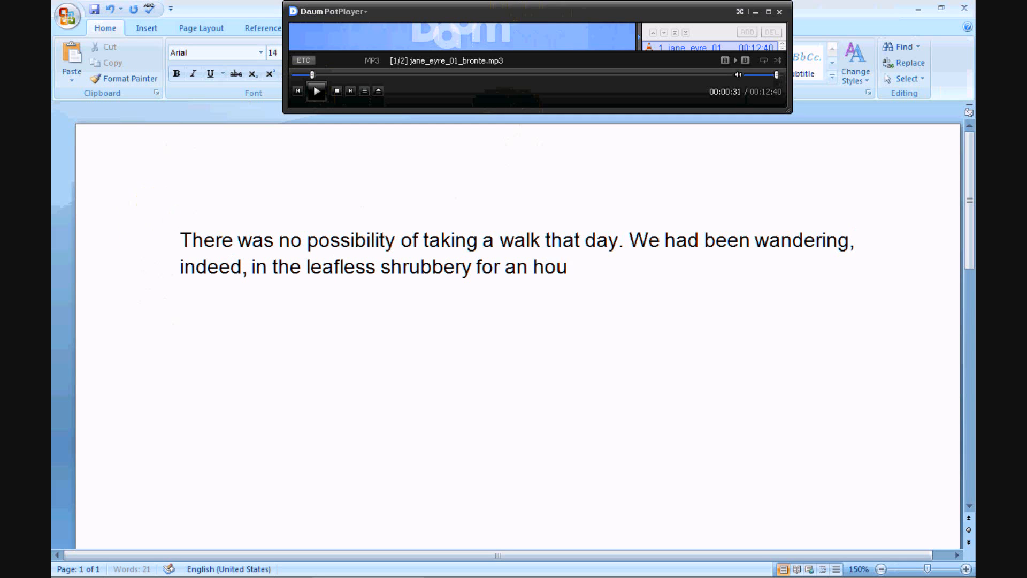
pyautogui.write('r in the')
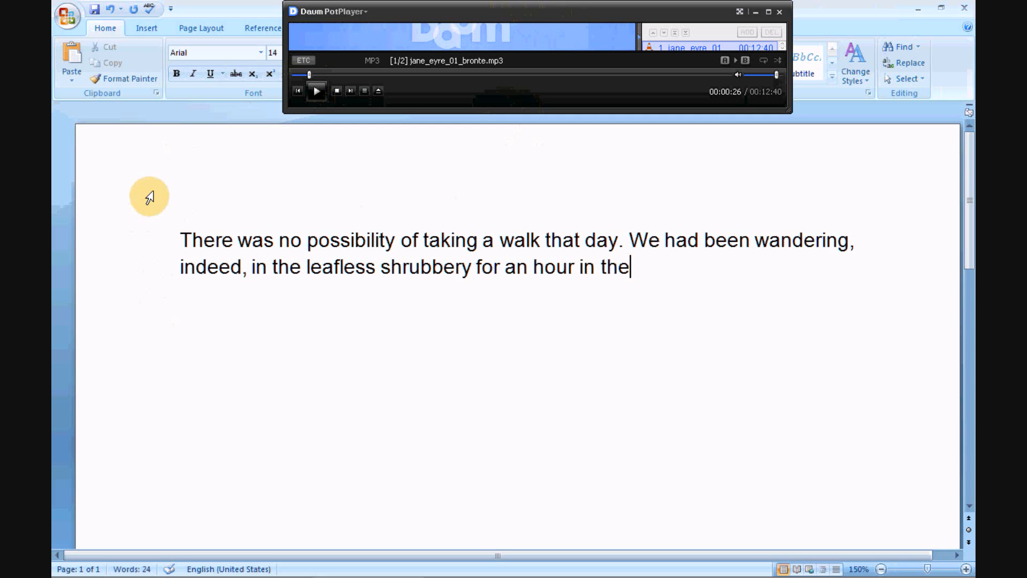
# Step: Resume the recording, rewind briefly, and transcribe "morning. But since dinner, Mrs. Reed, when company dined early,"
pyautogui.press('XF86AudioPlay')
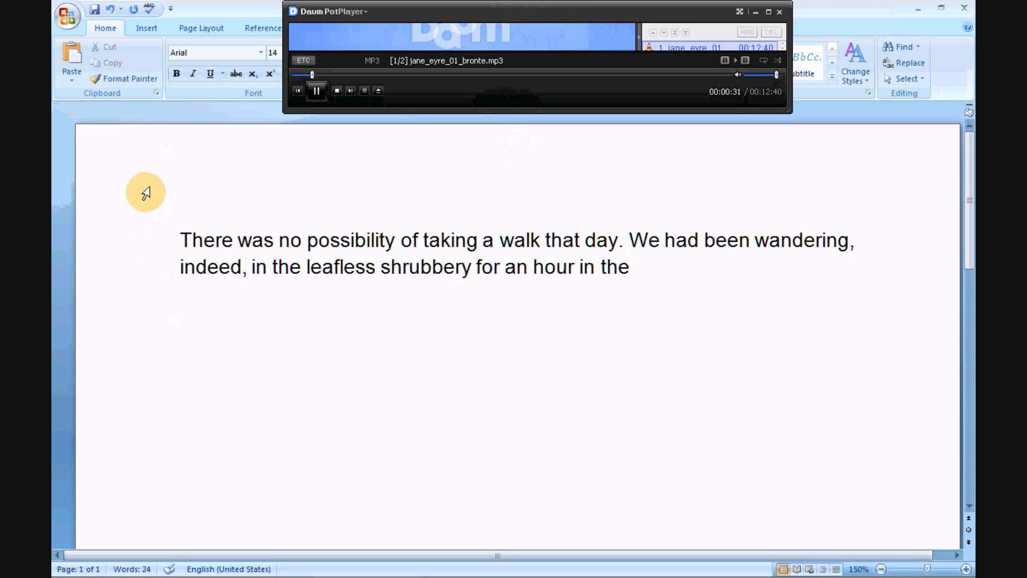
pyautogui.press('BackSpace')
pyautogui.write('e morning. But')
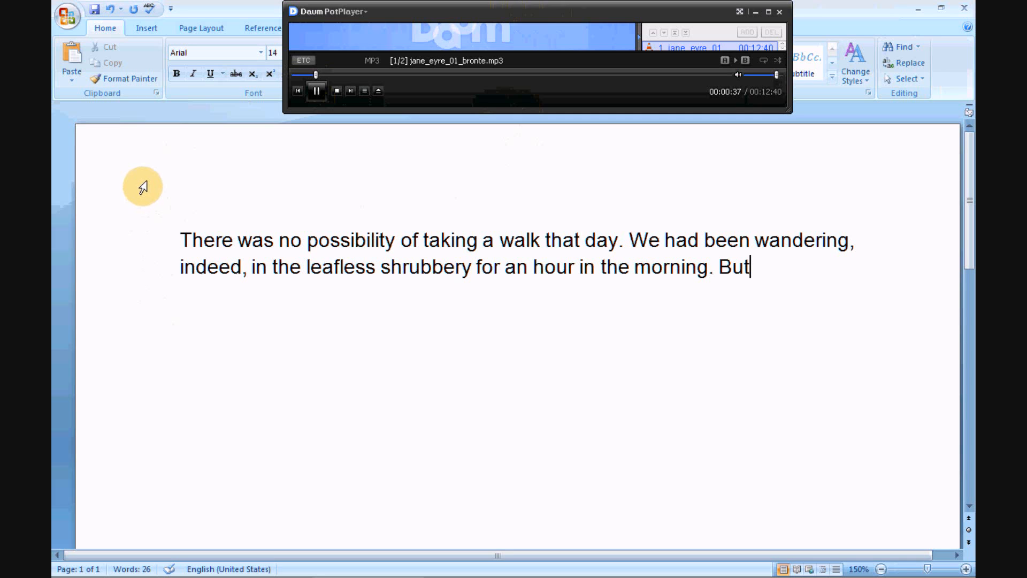
pyautogui.press('Left')
pyautogui.press('space')
pyautogui.write('since dinner')
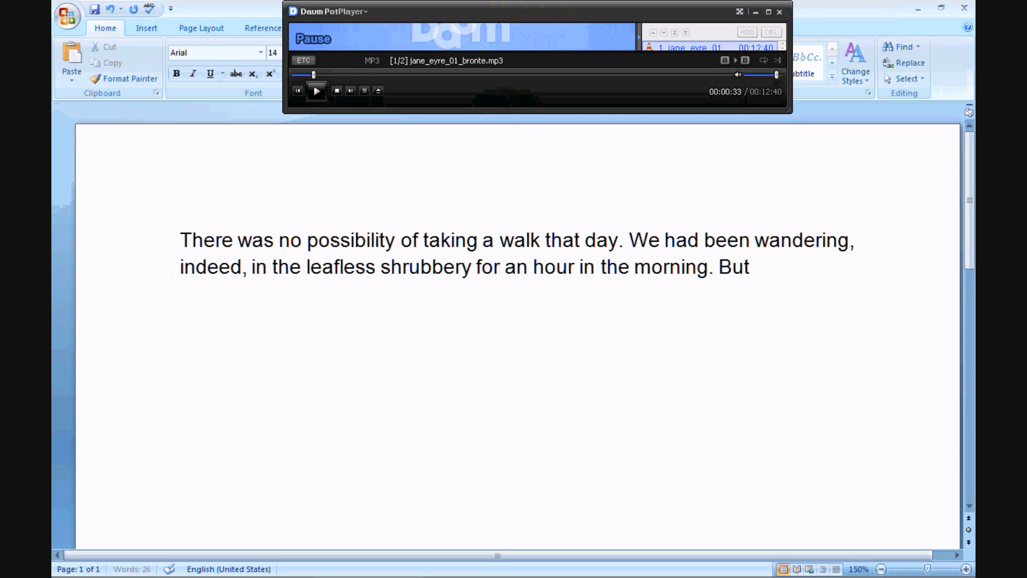
pyautogui.write(', M')
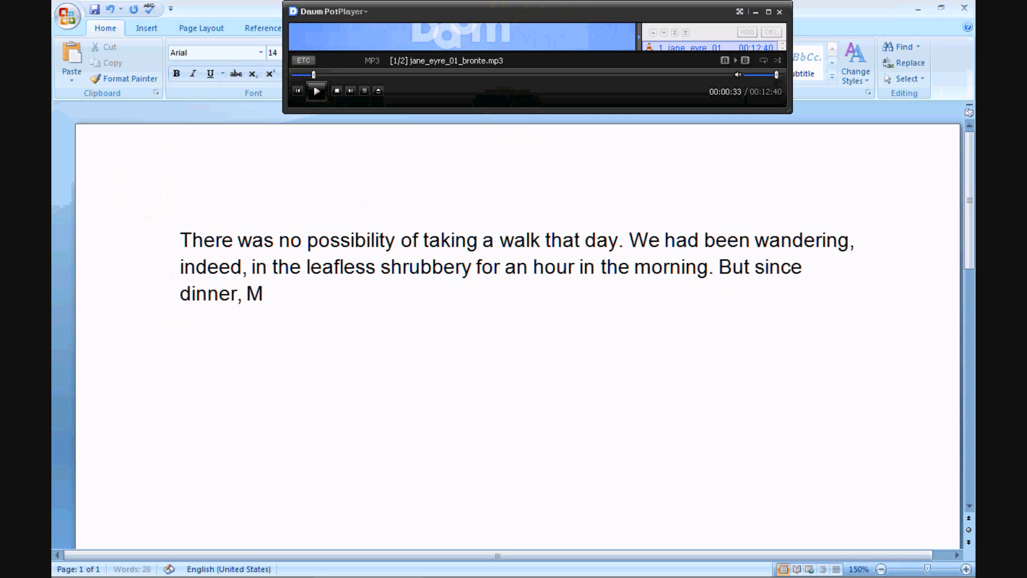
pyautogui.write('rs. Reed, ')
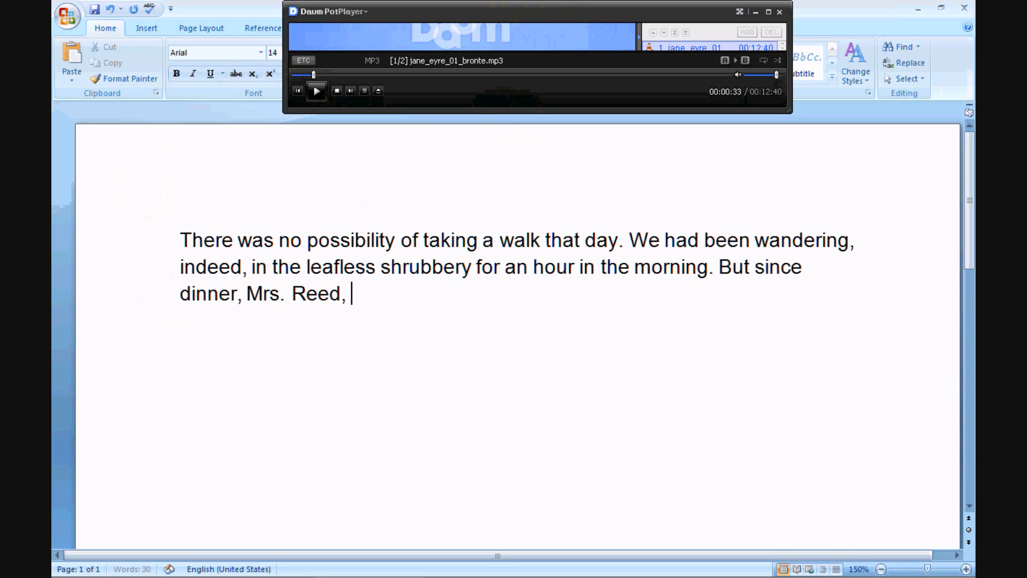
pyautogui.write('when company dined early,')
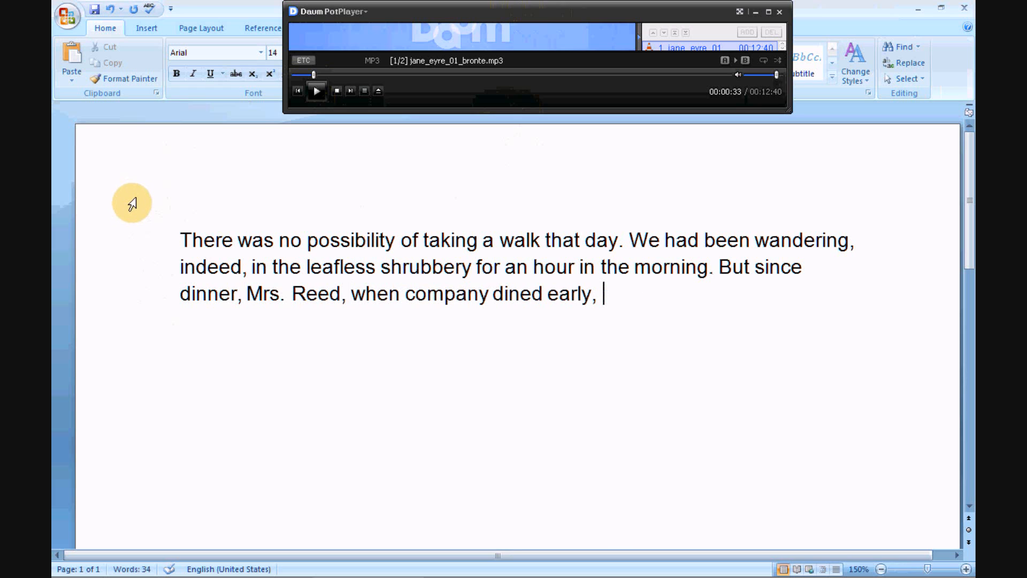
# Step: Resume the recording, transcribe "the cold winter wind had brought with it", then pause playback and start a new paragraph
pyautogui.press('XF86AudioPlay')
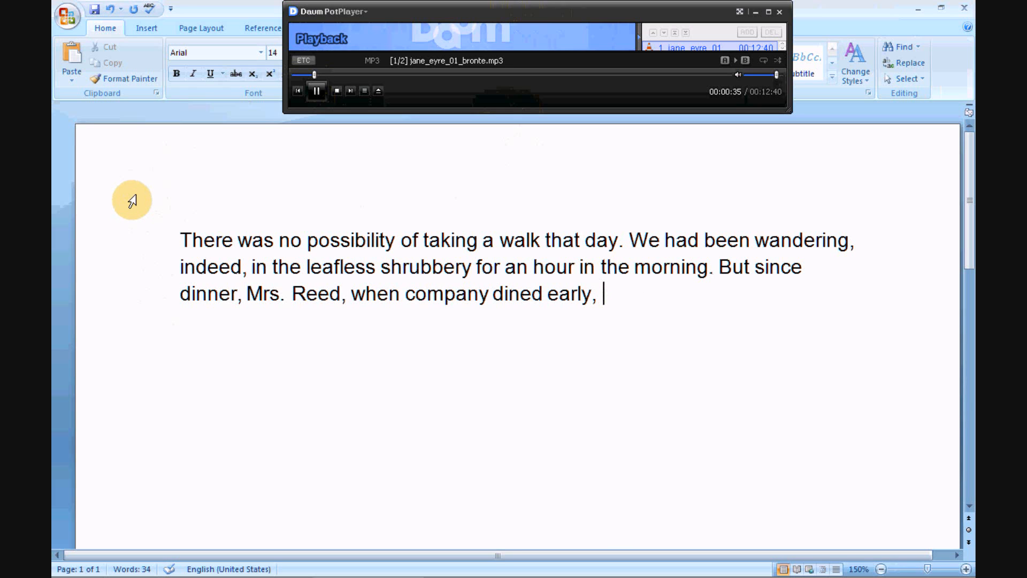
pyautogui.write('the ')
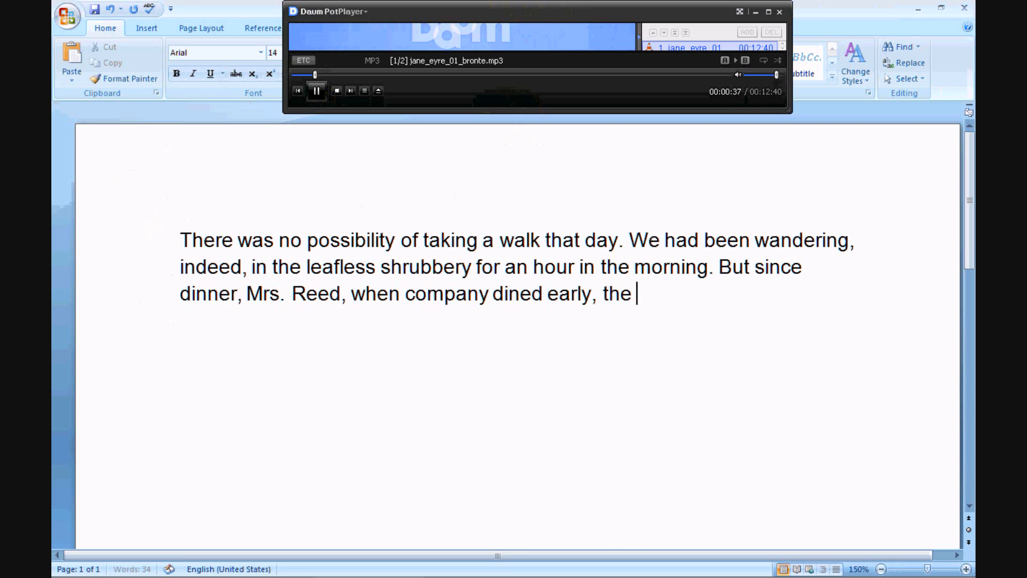
pyautogui.write('cold winter wind had b')
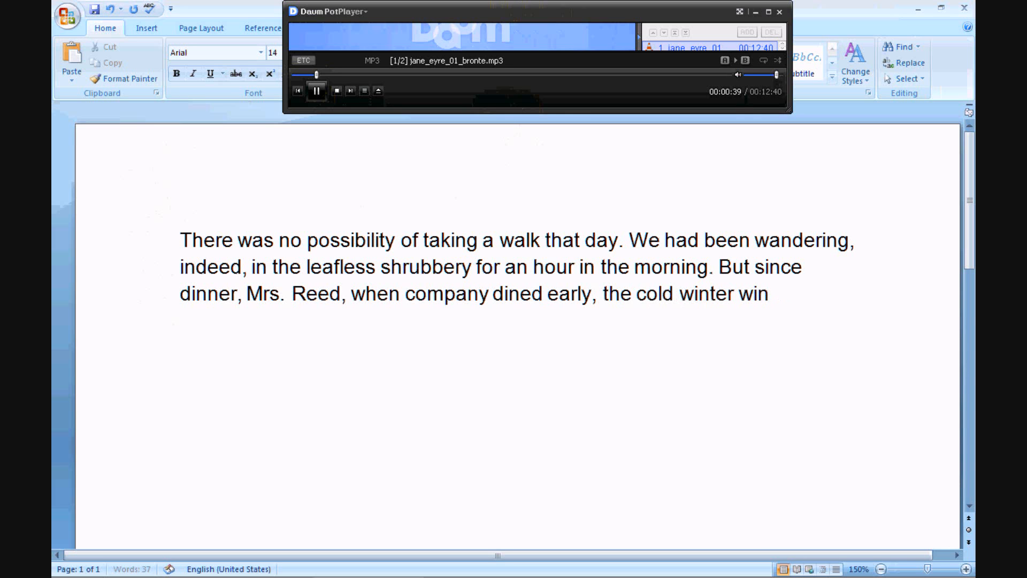
pyautogui.write('rought with it')
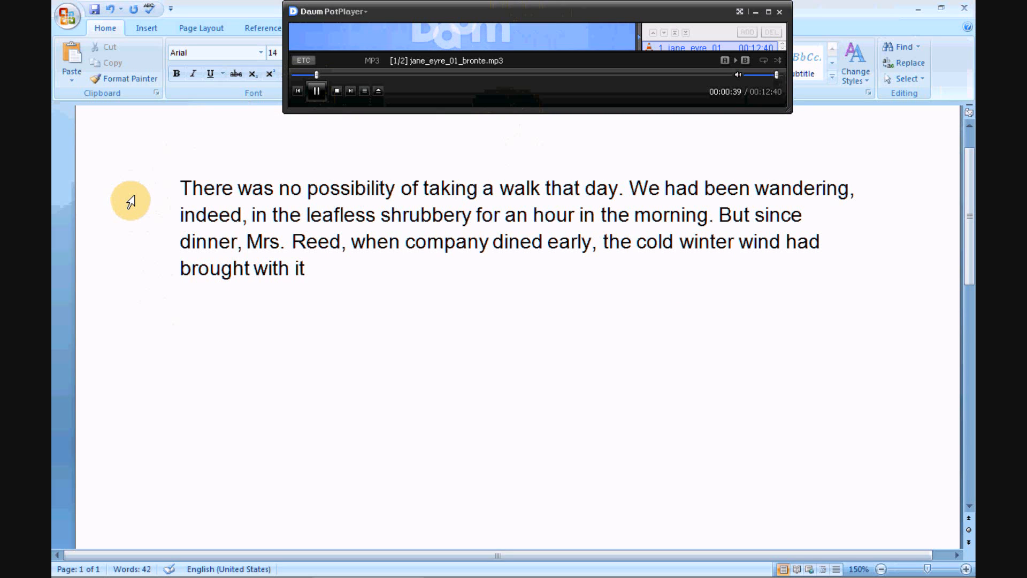
pyautogui.press('XF86AudioPlay')
pyautogui.press('Return')
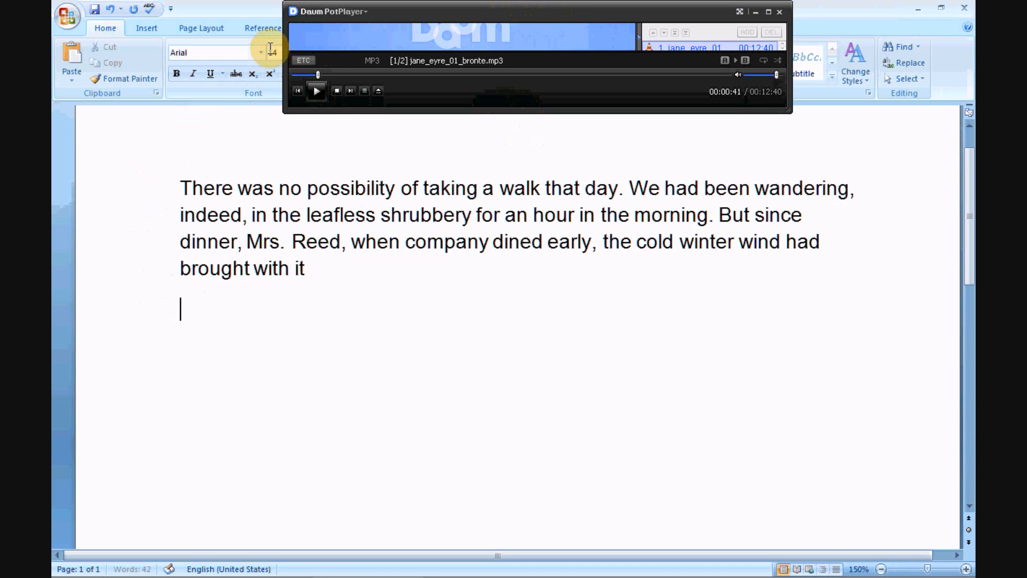
# Step: Skip the player to urologyop1.mp3 and move its paused playback position to 00:01:47
pyautogui.click(351, 91)
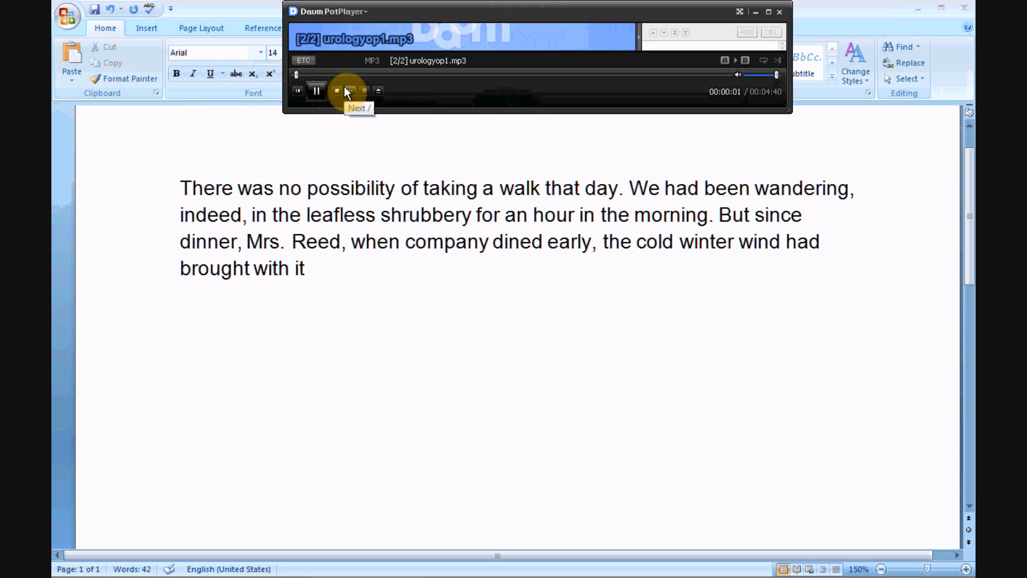
pyautogui.click(317, 90)
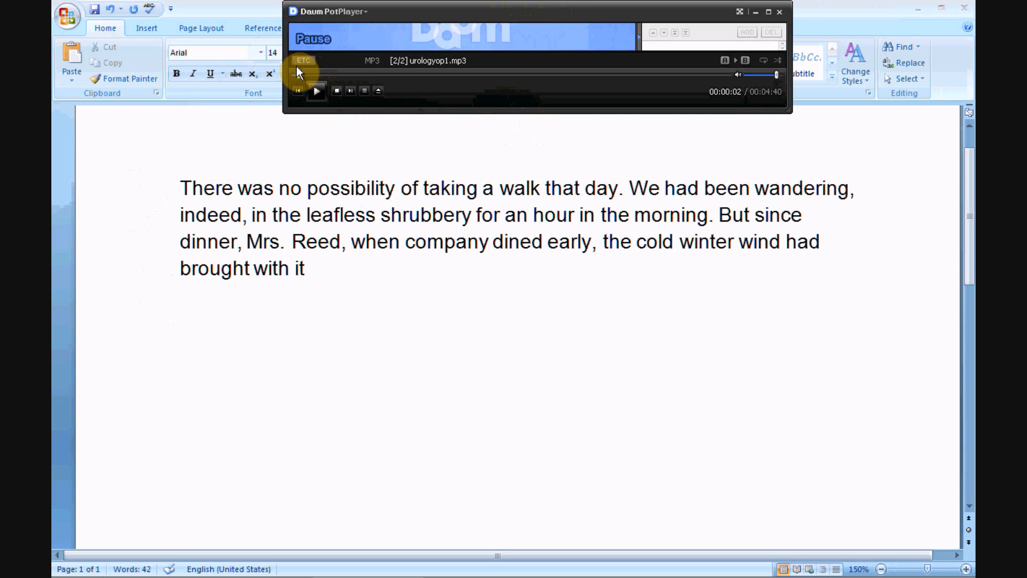
pyautogui.moveTo(299, 74); pyautogui.dragTo(461, 68)
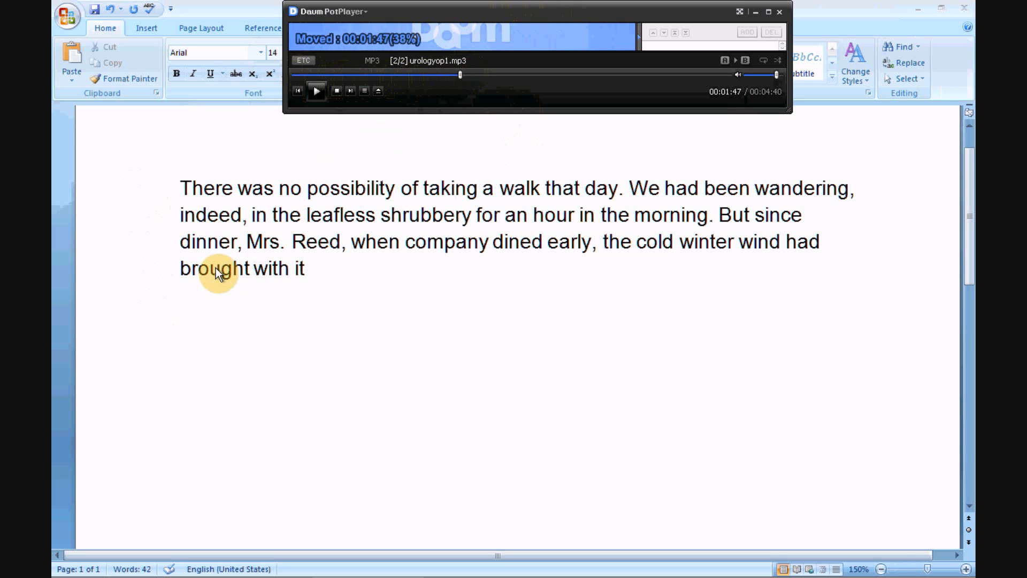
# Step: Play short stretches of the medical dictation and transcribe "The 1000 micron holmium laser was introduced through the cystoscope." in the new paragraph
pyautogui.click(228, 351)
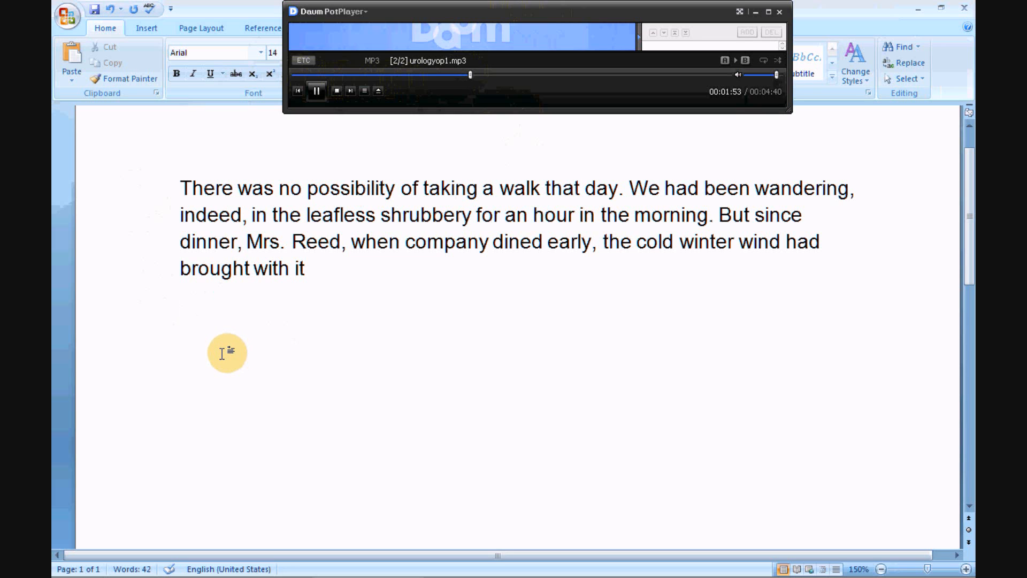
pyautogui.press('Return')
pyautogui.write('The 1000')
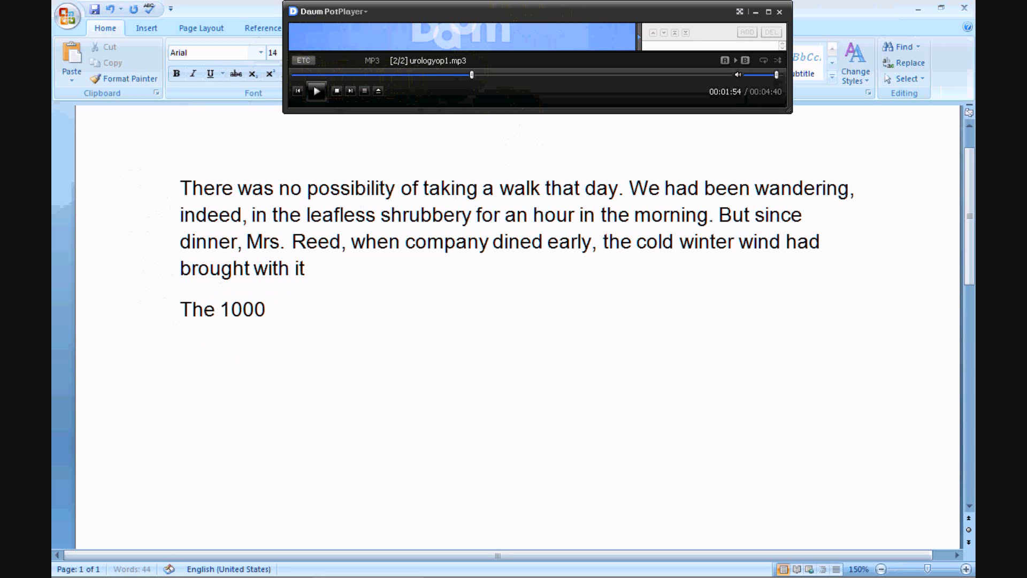
pyautogui.write(' micron holmium')
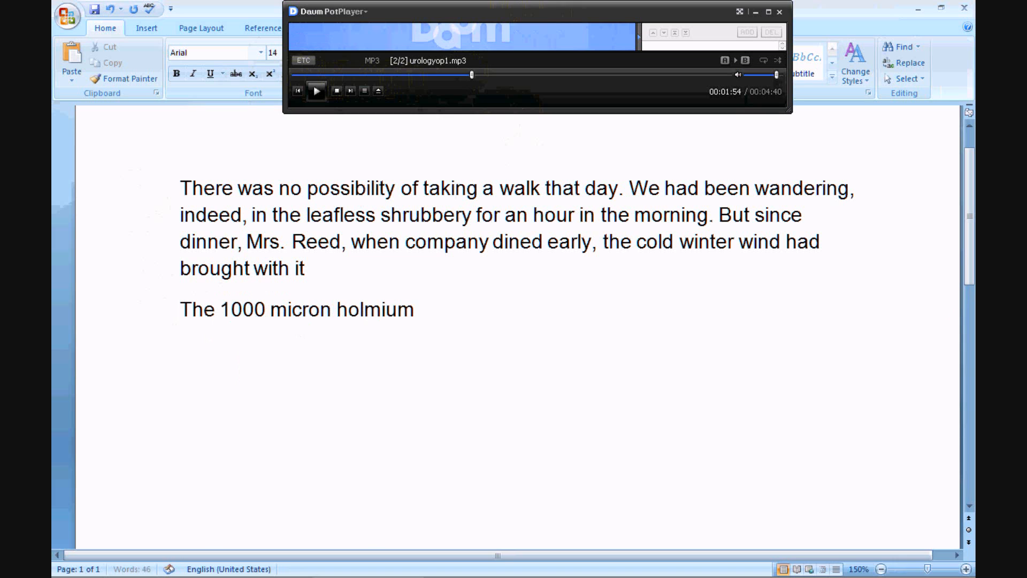
pyautogui.write(' laser was introd')
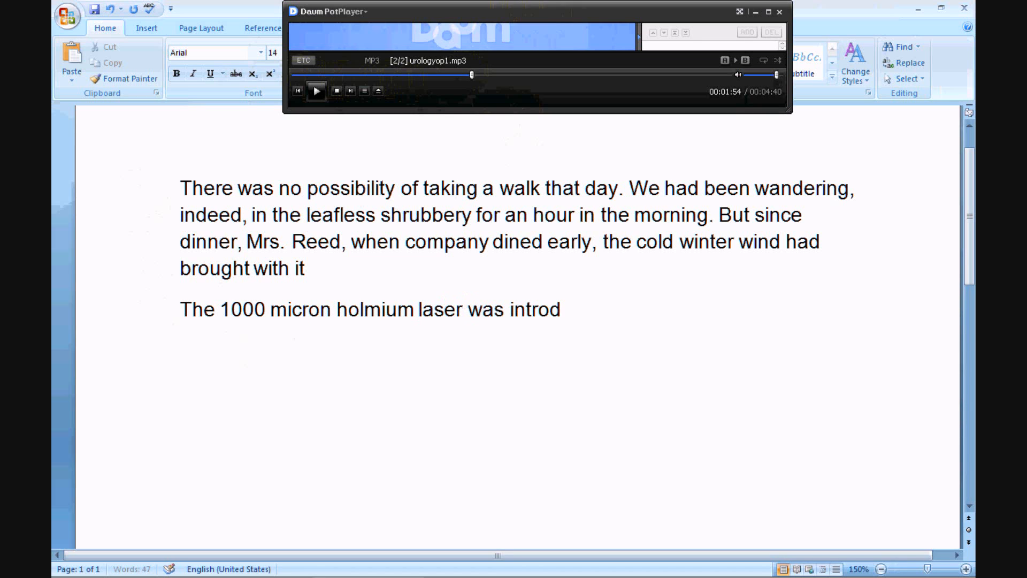
pyautogui.write('uced through the')
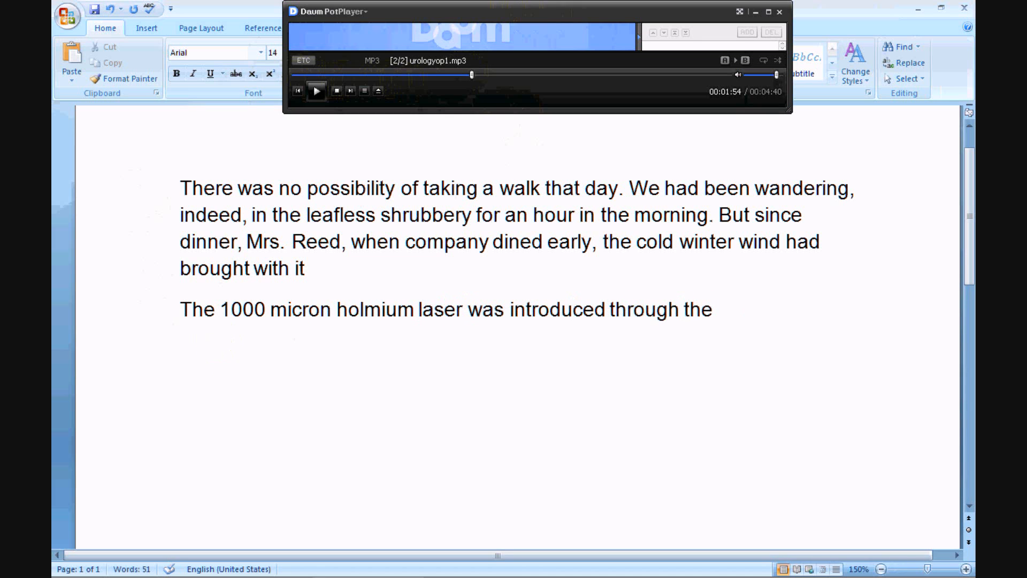
pyautogui.press('space')
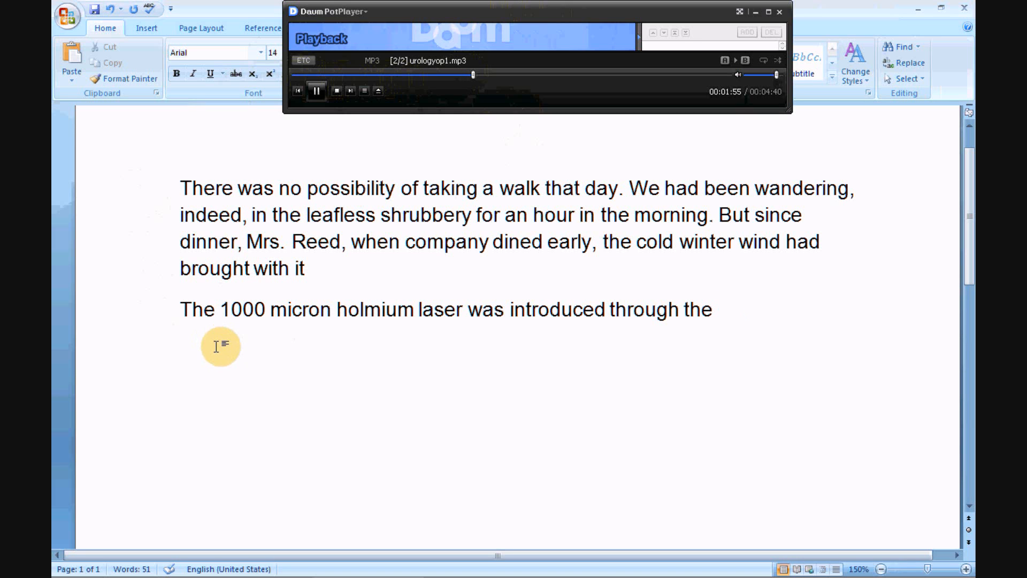
pyautogui.press('space')
pyautogui.scroll(1, 216, 346)
pyautogui.write('s')
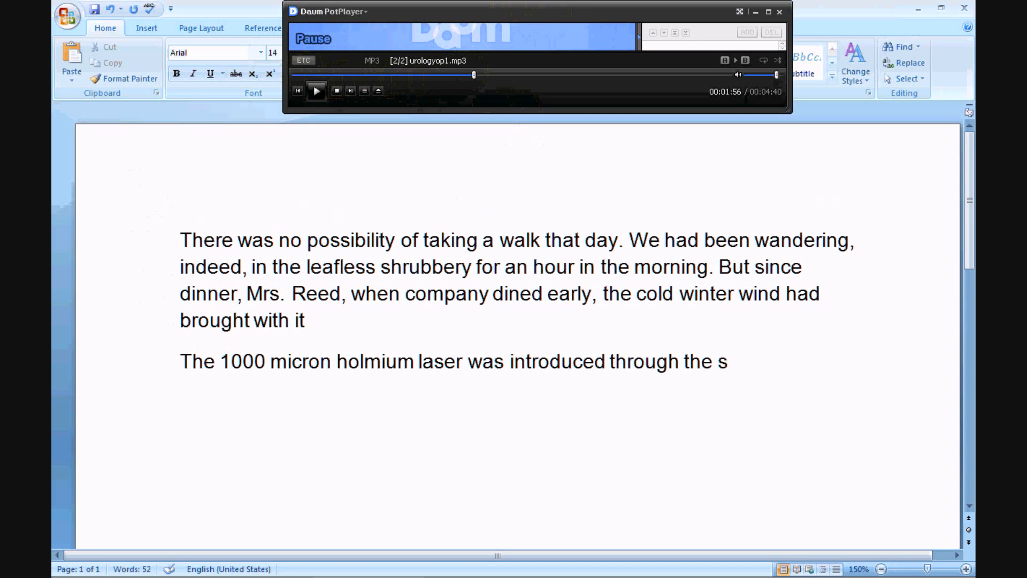
pyautogui.press('BackSpace')
pyautogui.write('cystoscope.')
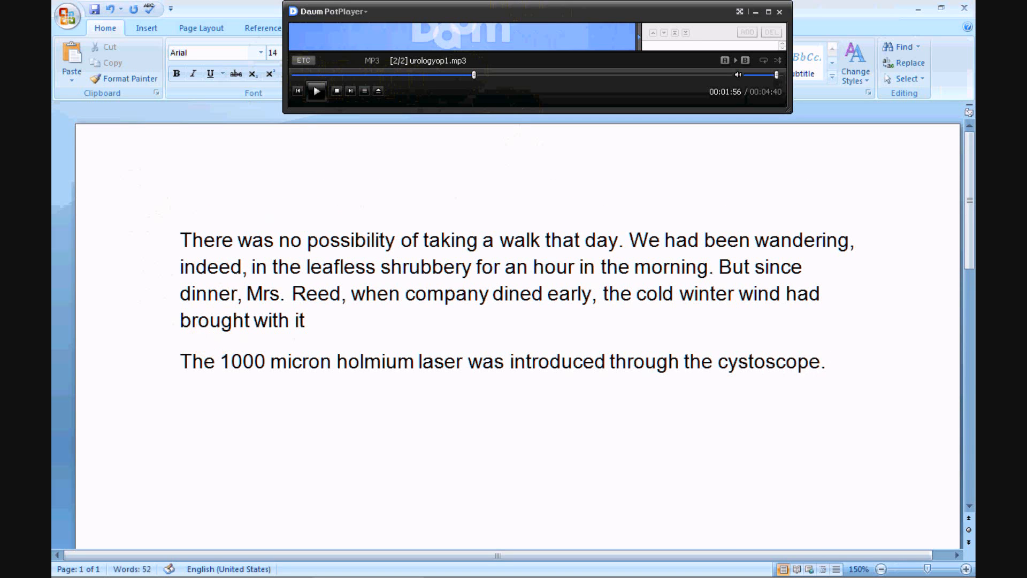
# Step: Rewind the dictation 5 seconds, replay and pause it, and transcribe "The calculus was fragmented using the laser."
pyautogui.press('Left')
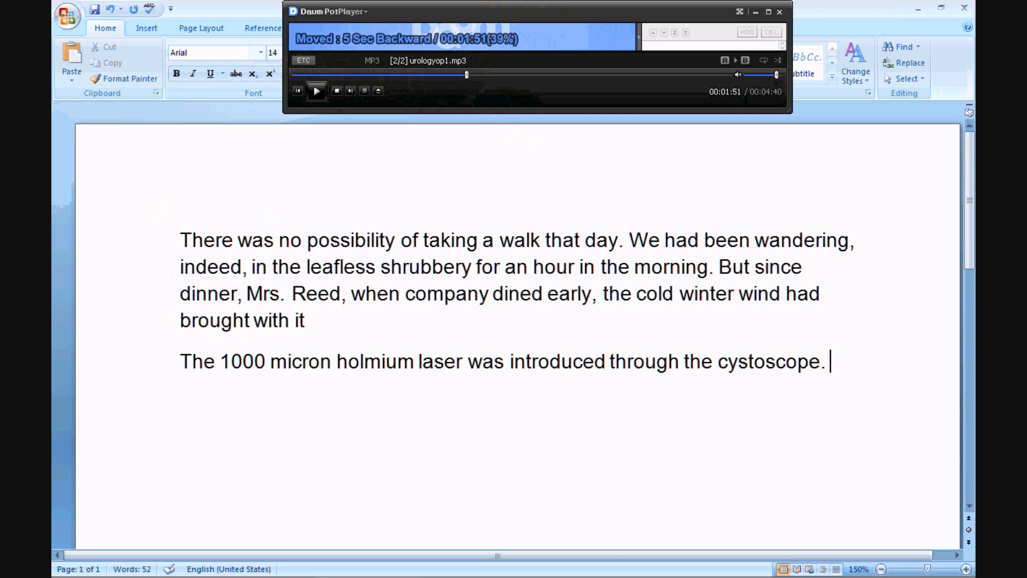
pyautogui.press('space')
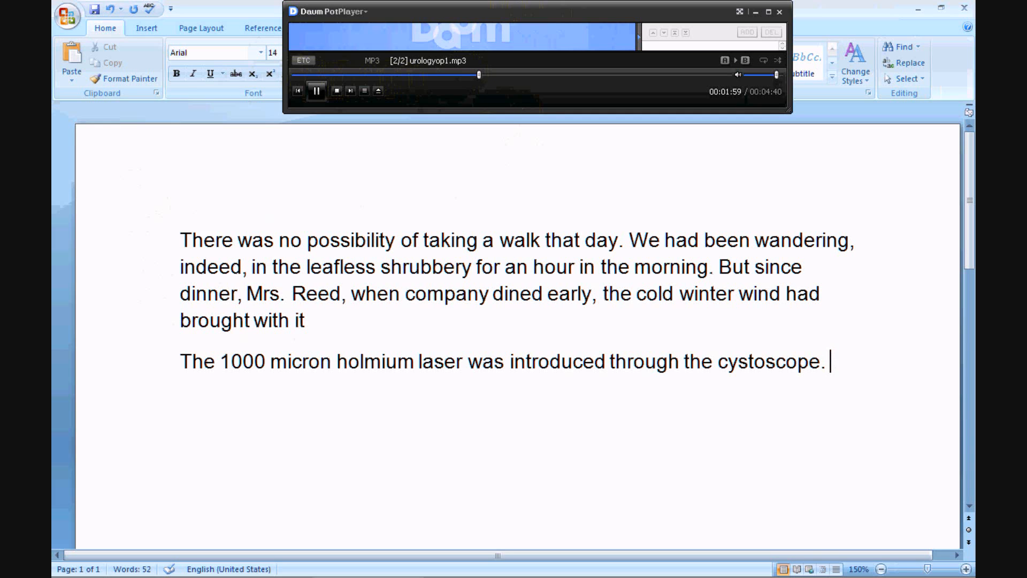
pyautogui.press('F4')
pyautogui.write('The cal')
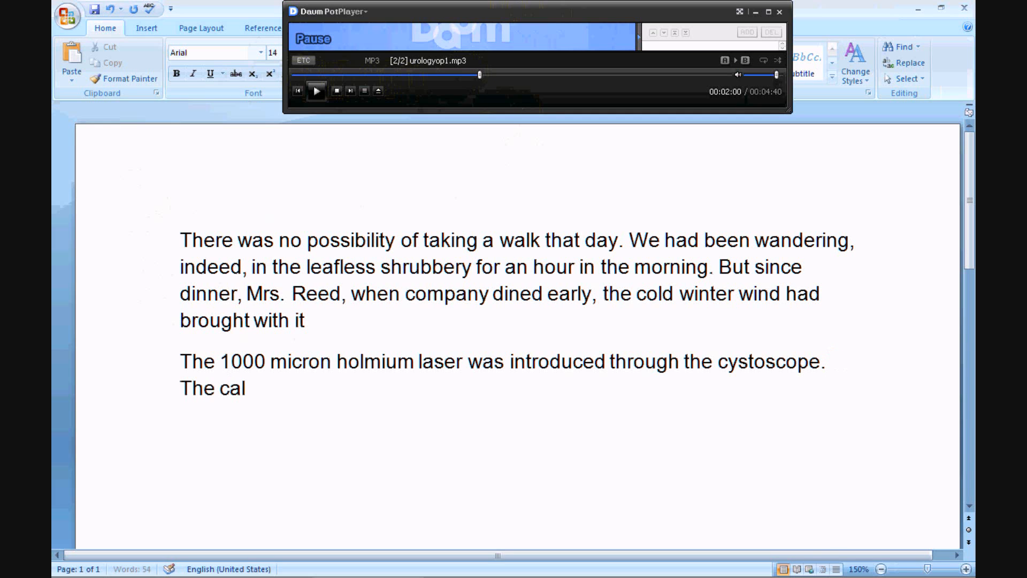
pyautogui.write('culus ')
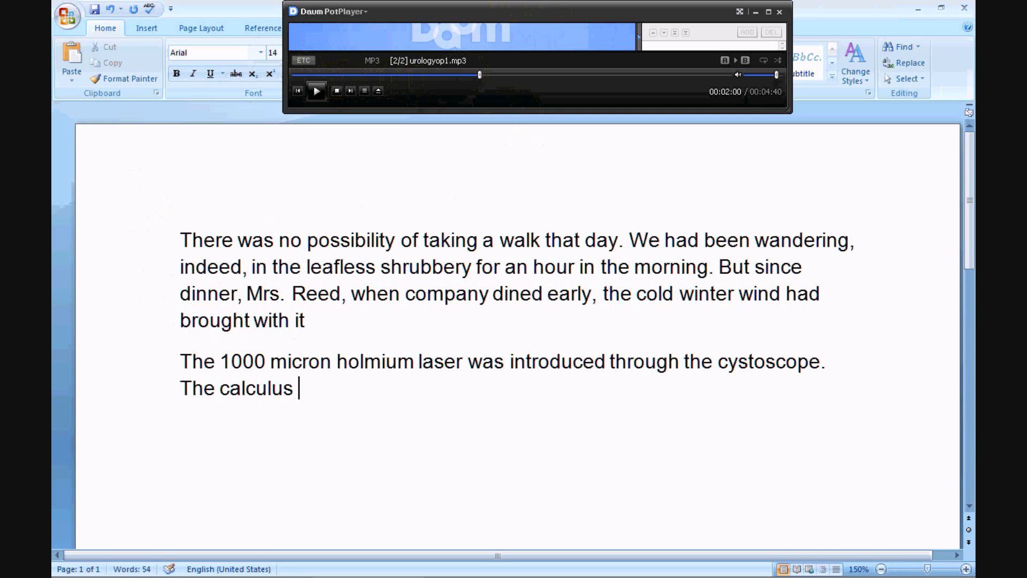
pyautogui.write('was fragment')
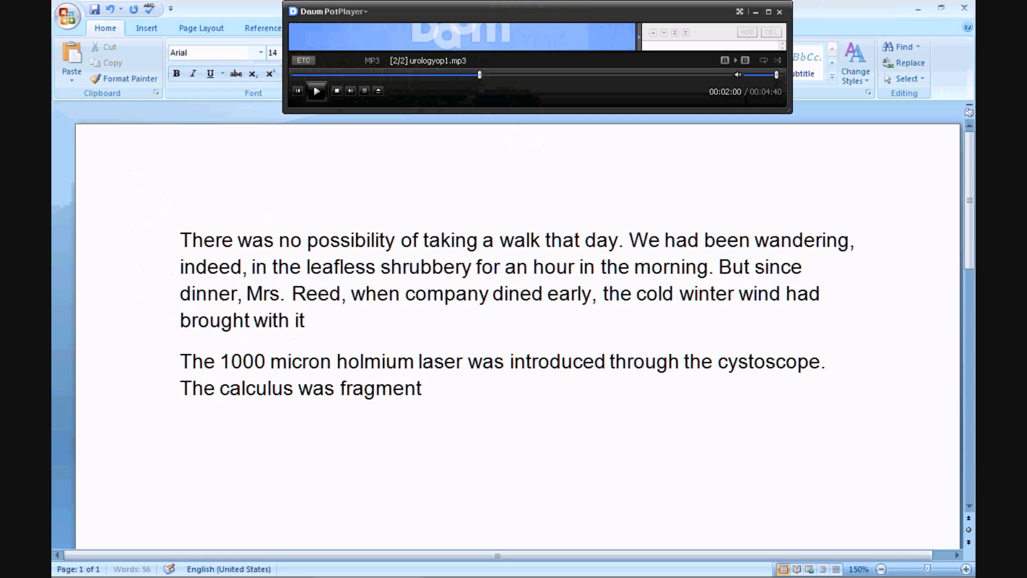
pyautogui.write('ed using the la')
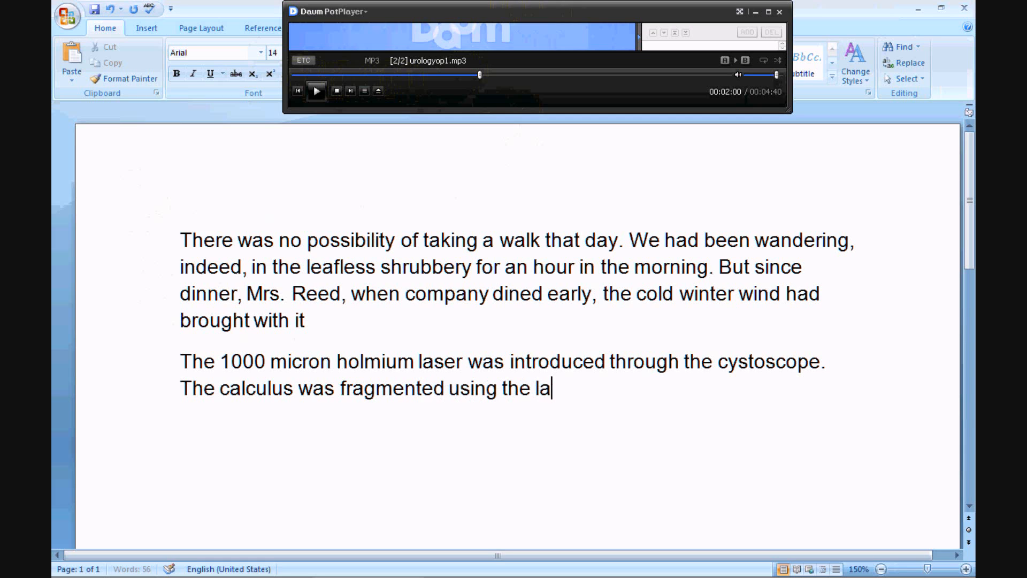
pyautogui.write('ser.')
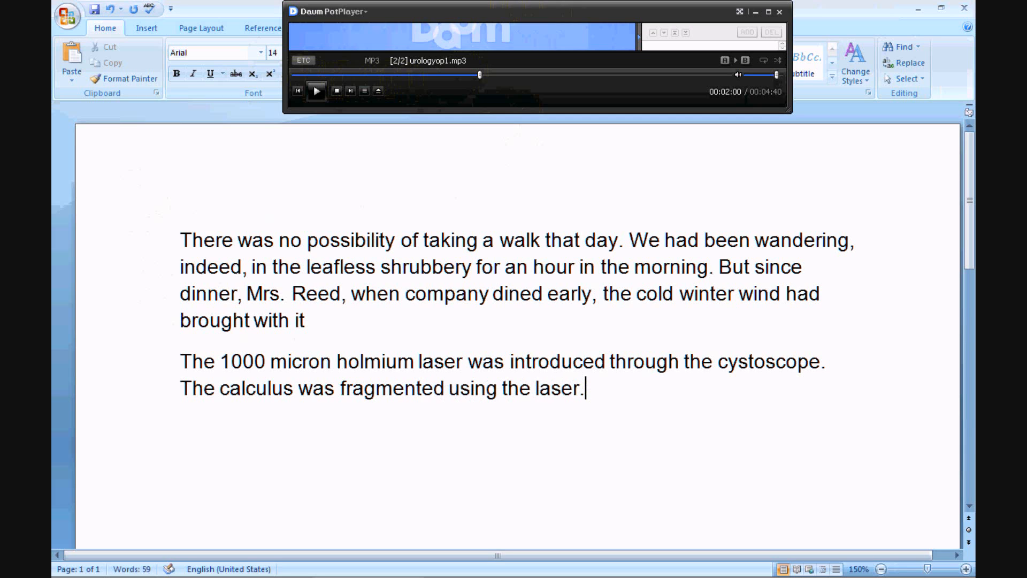
# Step: Rewind the dictation 5 seconds, play it in short stretches, and transcribe "The fragments were then removed using the Ellik evacuator"
pyautogui.press('Left')
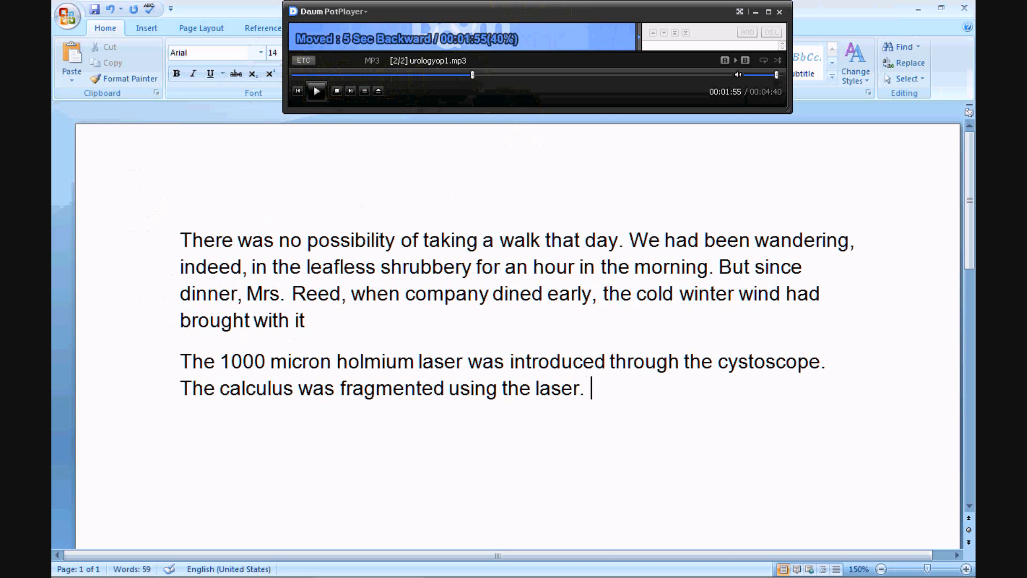
pyautogui.press('space')
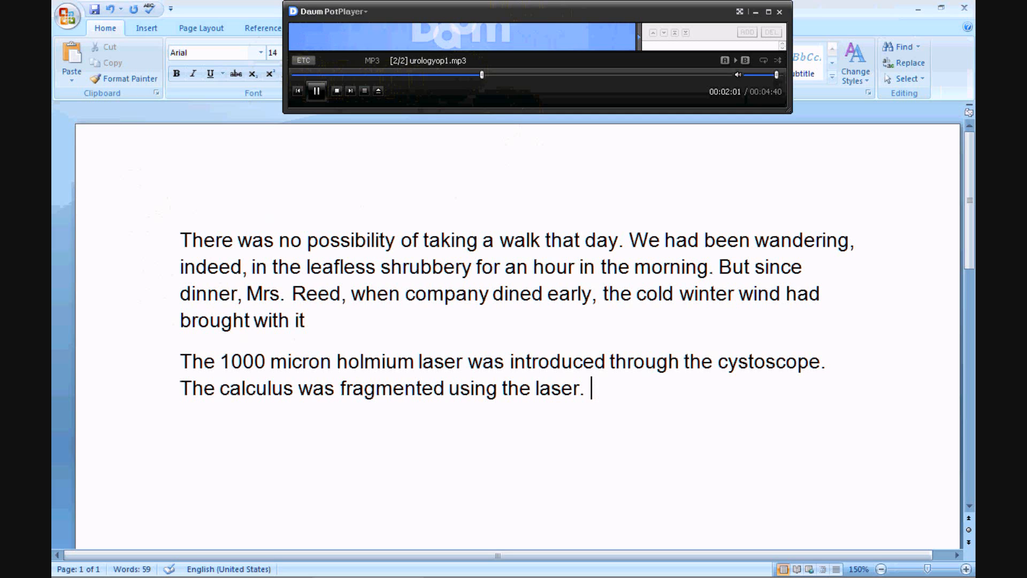
pyautogui.press('space')
pyautogui.write('The f')
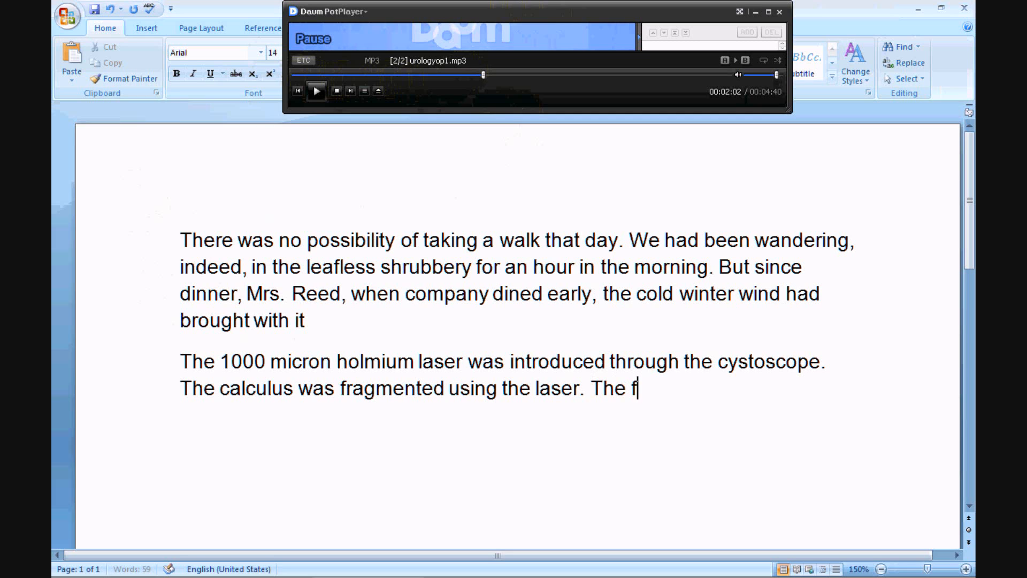
pyautogui.write('ragments w')
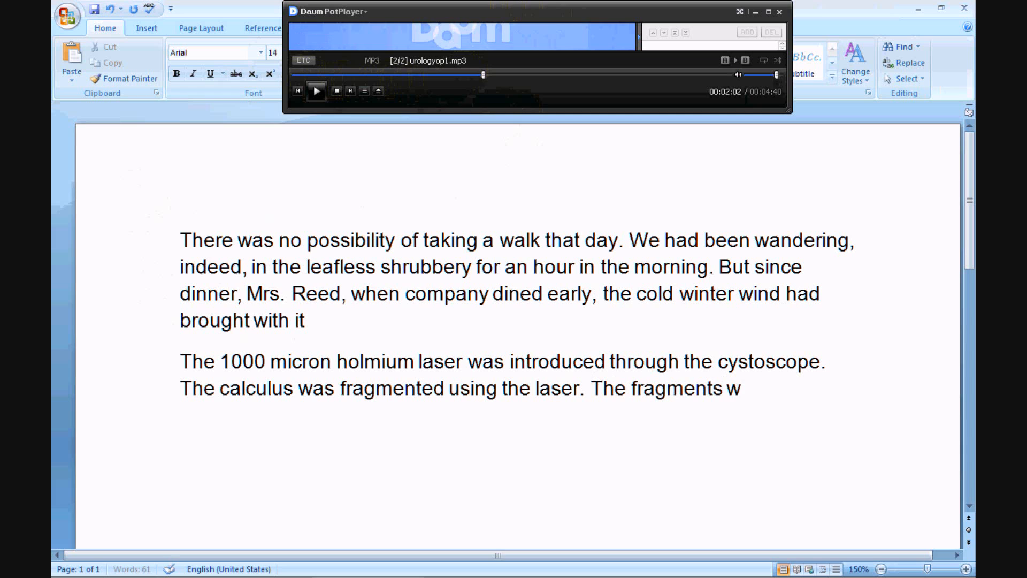
pyautogui.write('ere then remove')
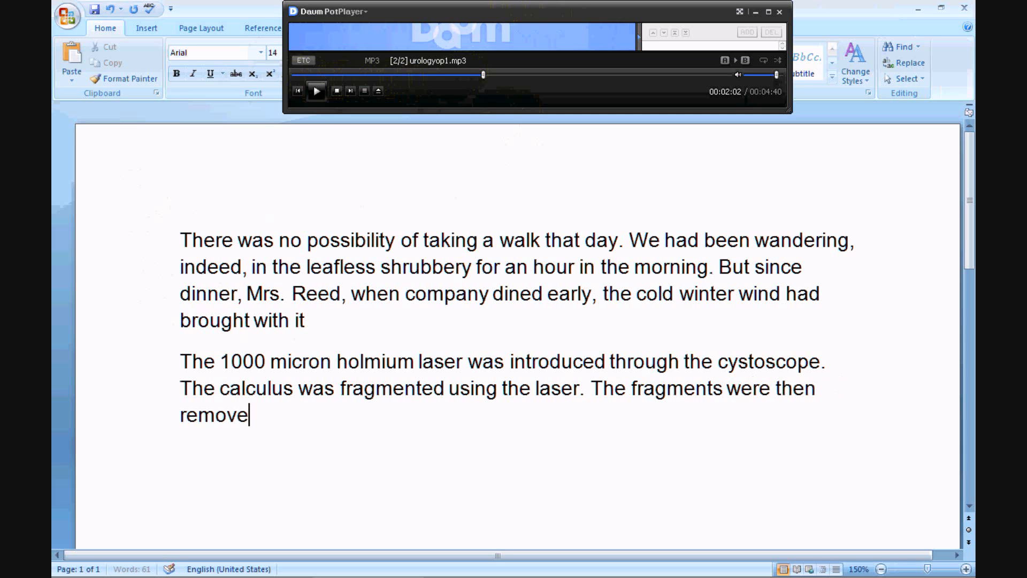
pyautogui.write('d using the')
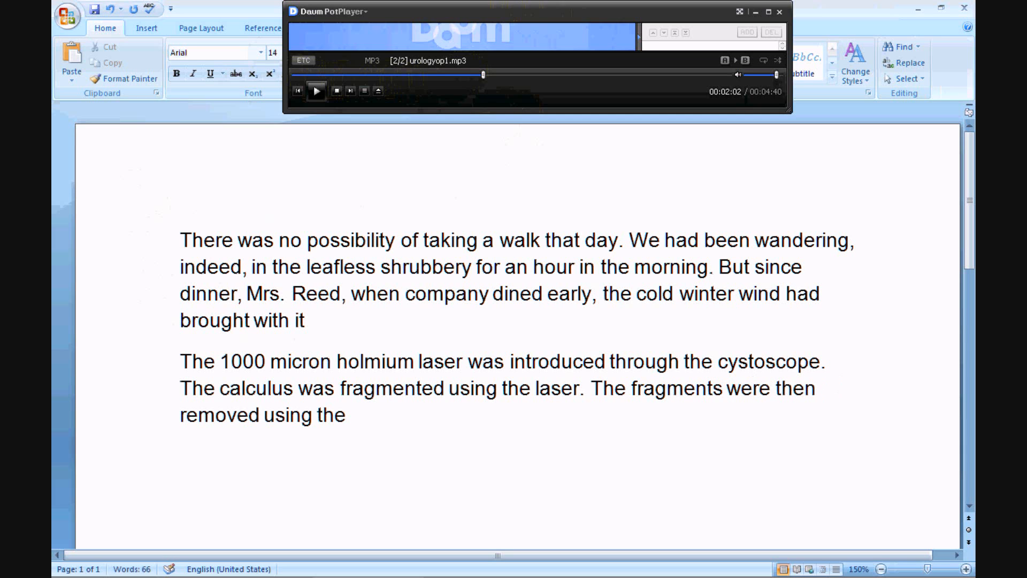
pyautogui.press('XF86AudioPlay')
pyautogui.press('XF86AudioPlay')
pyautogui.write('Ellik')
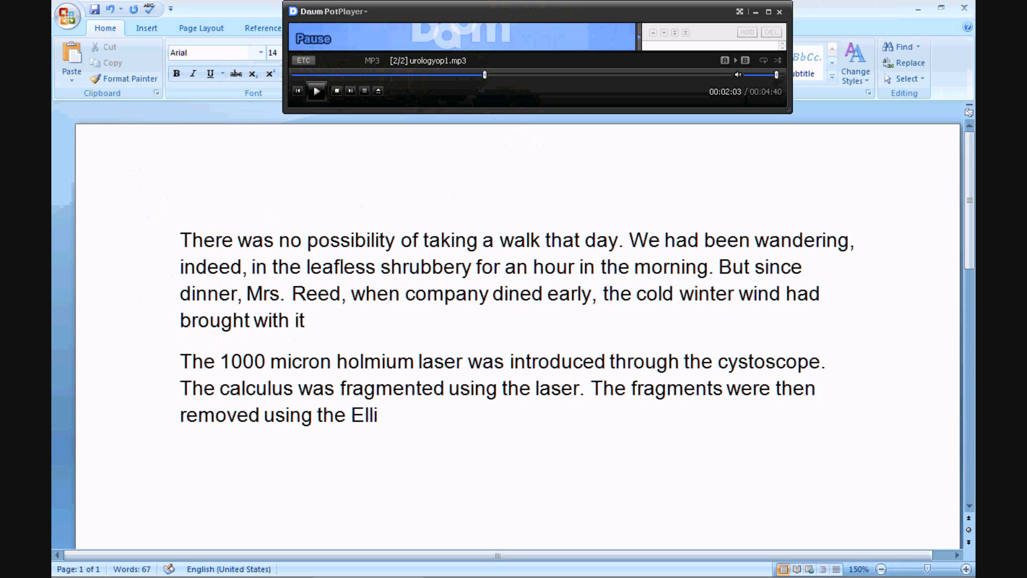
pyautogui.write(' evacuator')
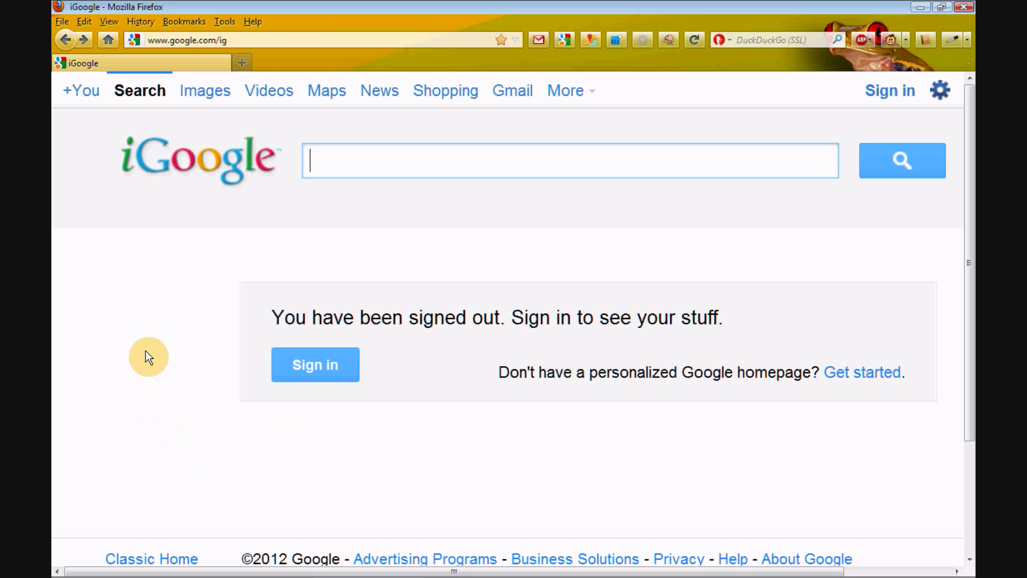
# Step: Switch to Firefox and search Google for "download daum potplayer"
pyautogui.write('download')
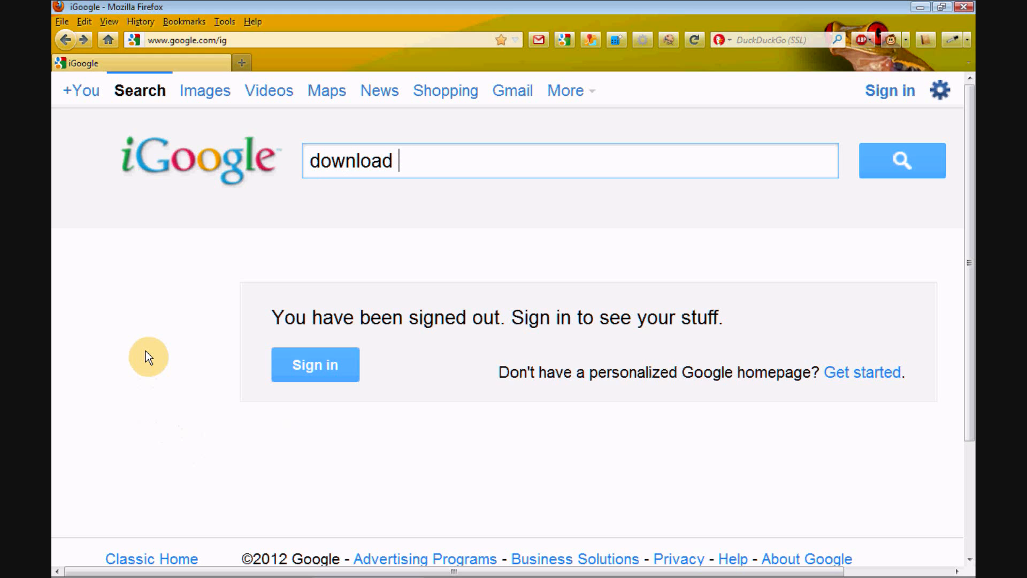
pyautogui.write(' daum potplay')
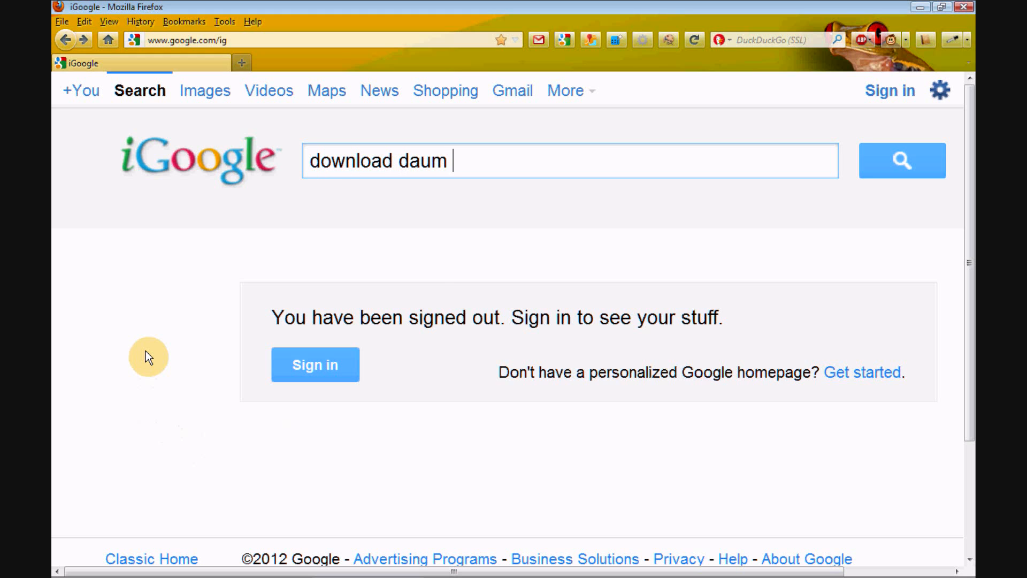
pyautogui.write('er')
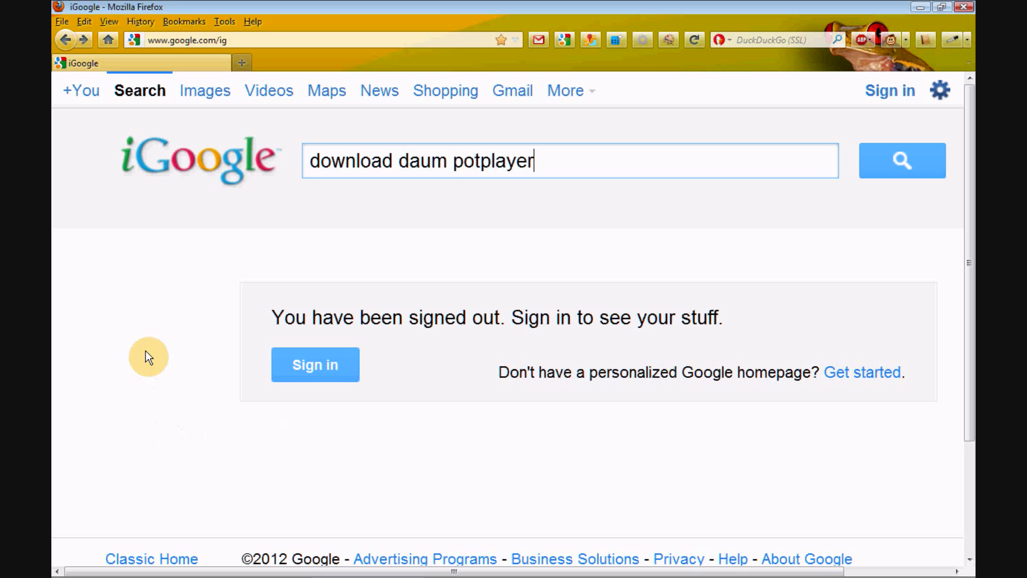
pyautogui.press('Return')
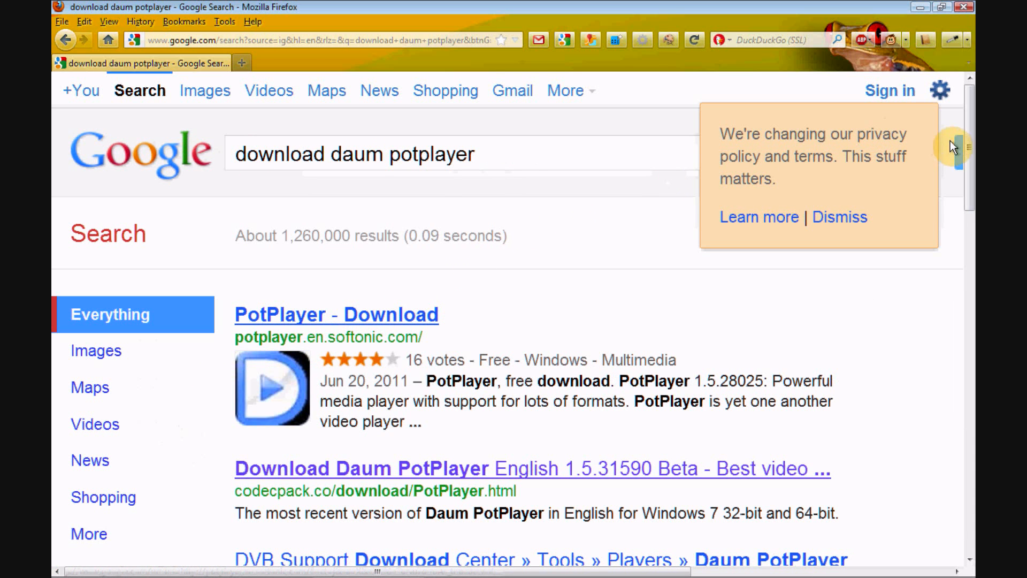
# Step: Open the codecpack.co Daum PotPlayer page from the search results and save the 32-bit installer PotPlayer1.5.30857.EXE
pyautogui.moveTo(968, 143); pyautogui.dragTo(969, 183)
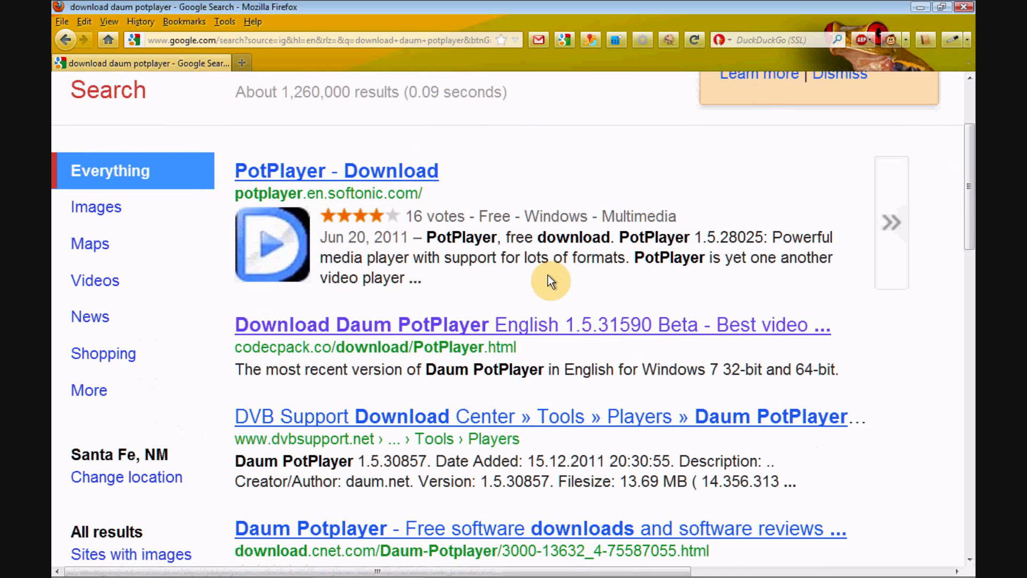
pyautogui.click(390, 337)
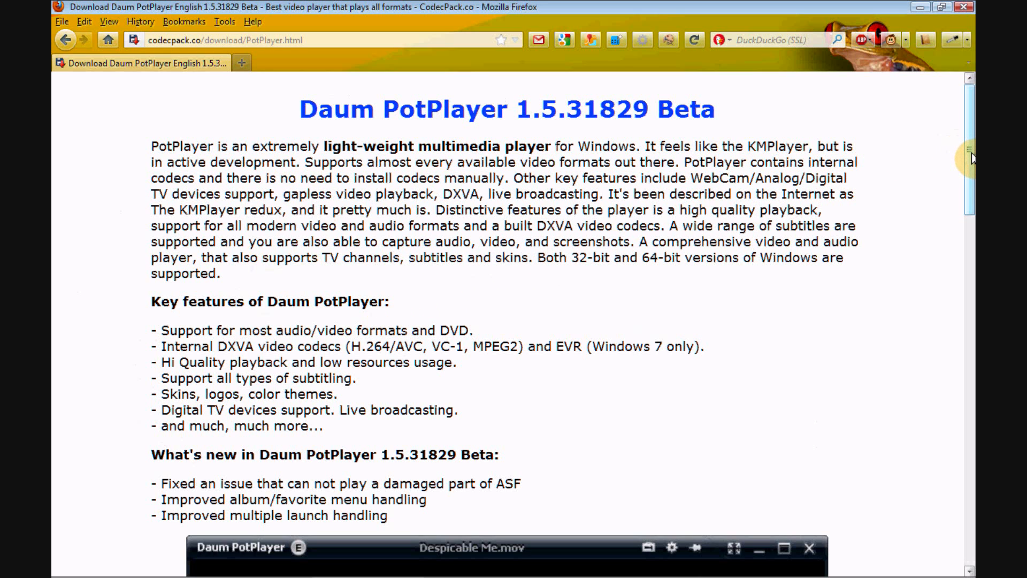
pyautogui.moveTo(972, 157); pyautogui.dragTo(966, 474)
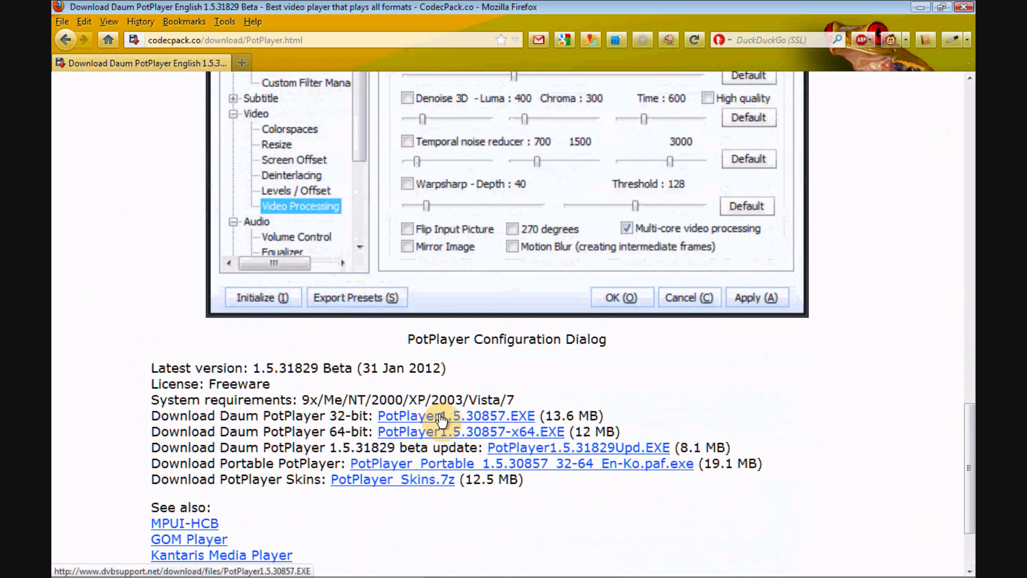
pyautogui.click(439, 418)
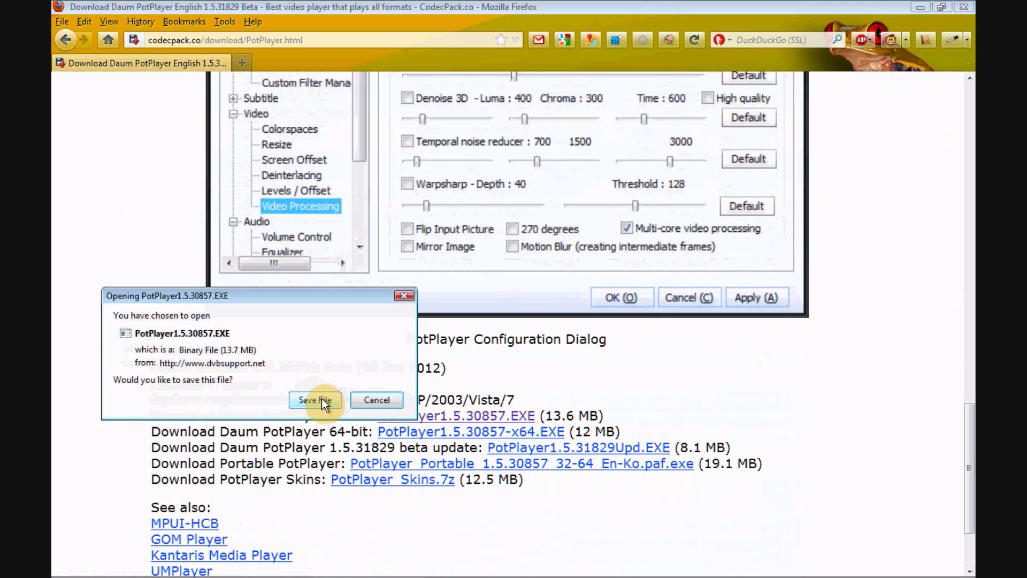
pyautogui.click(315, 401)
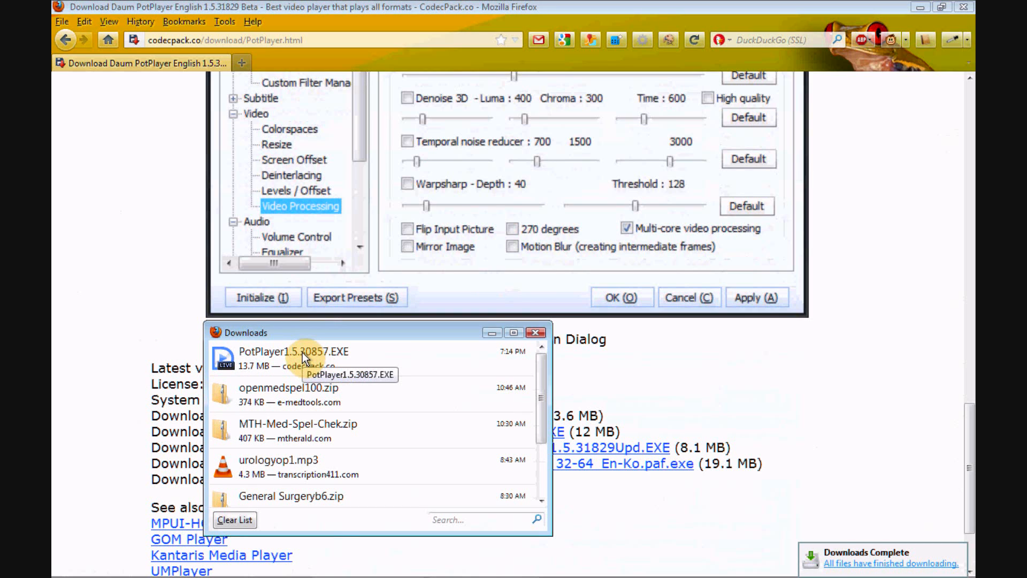
# Step: Run the downloaded PotPlayer1.5.30857.EXE with the browser closed, and allow it access to the computer
pyautogui.doubleClick(303, 357)
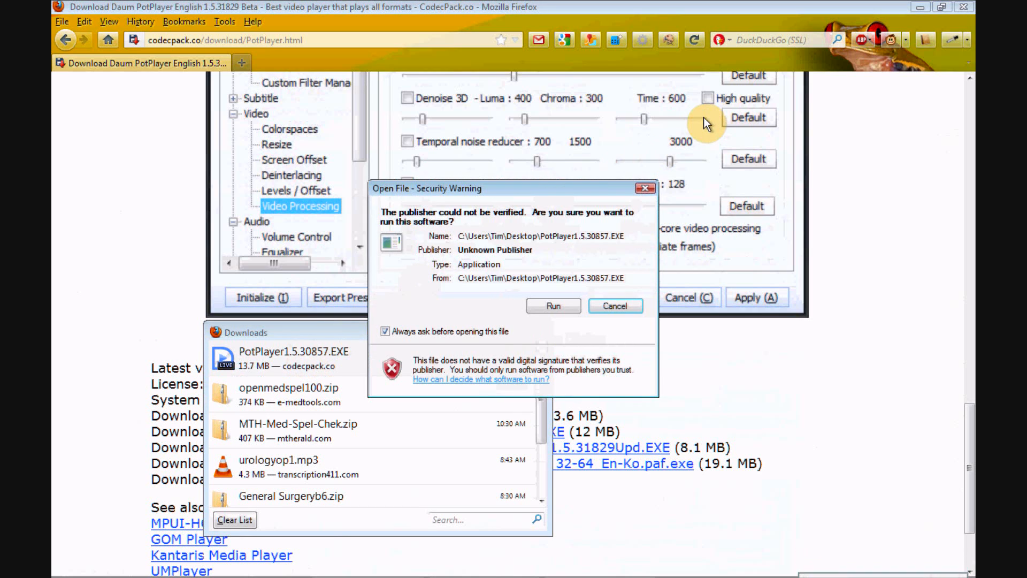
pyautogui.click(969, 6)
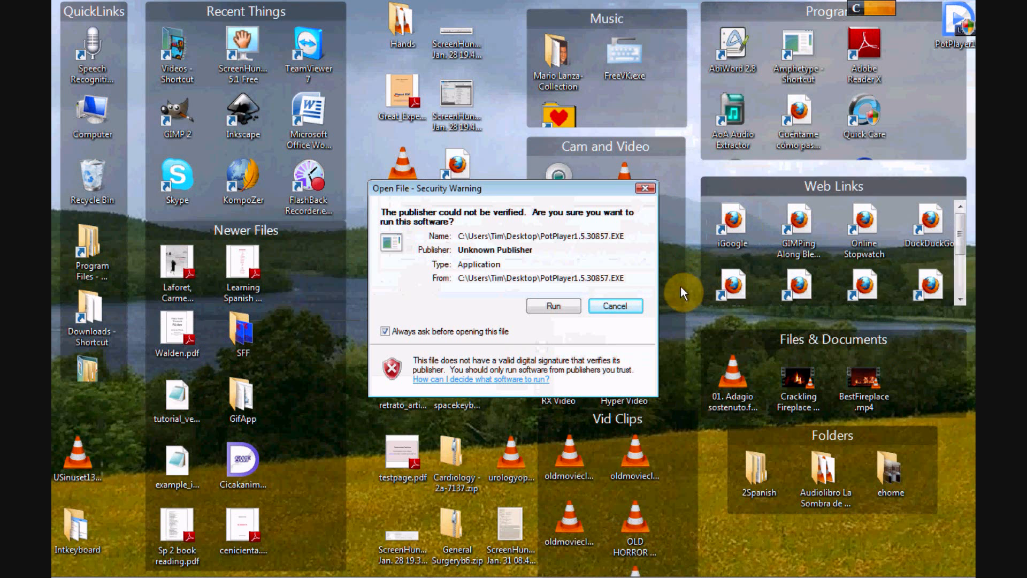
pyautogui.click(548, 304)
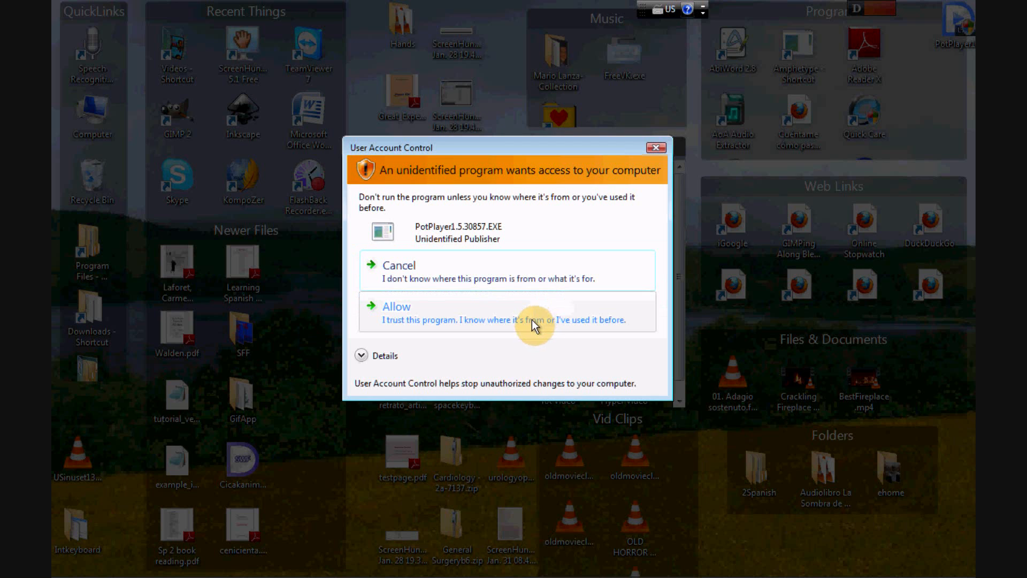
pyautogui.click(529, 314)
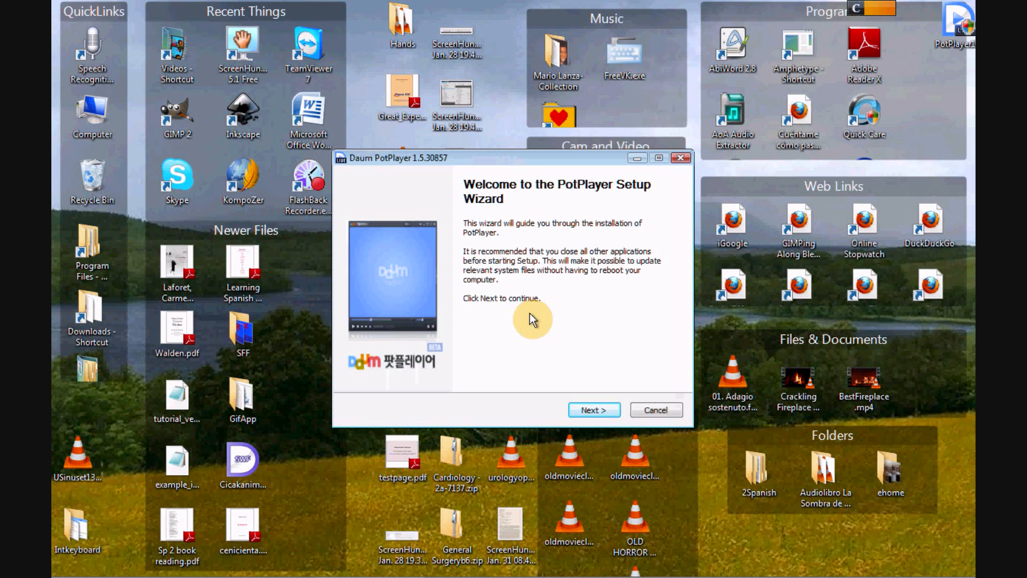
# Step: Proceed through the setup wizard, choosing Do Nothing for file associations and only the Desktop shortcut as components
pyautogui.click(585, 410)
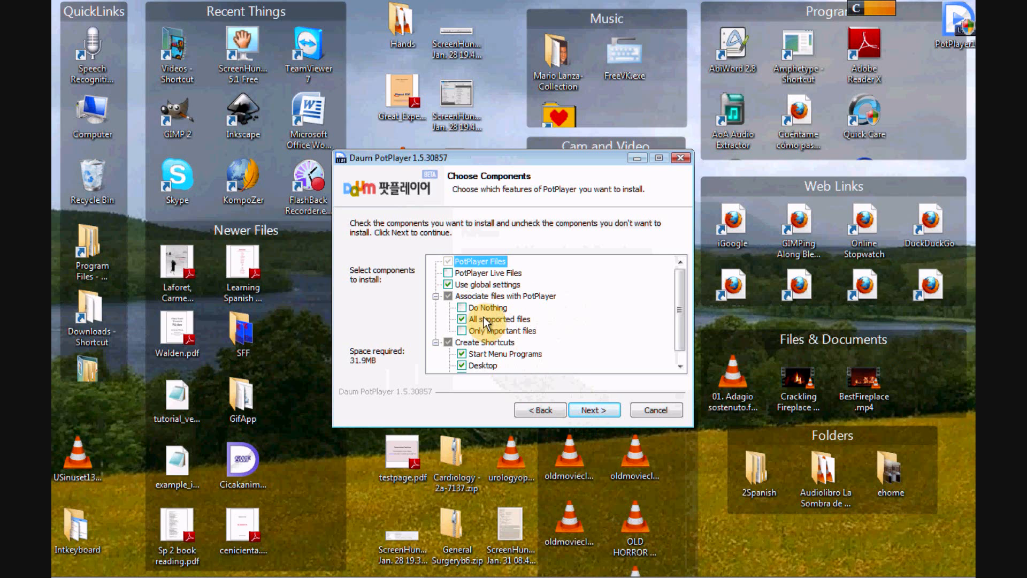
pyautogui.click(461, 308)
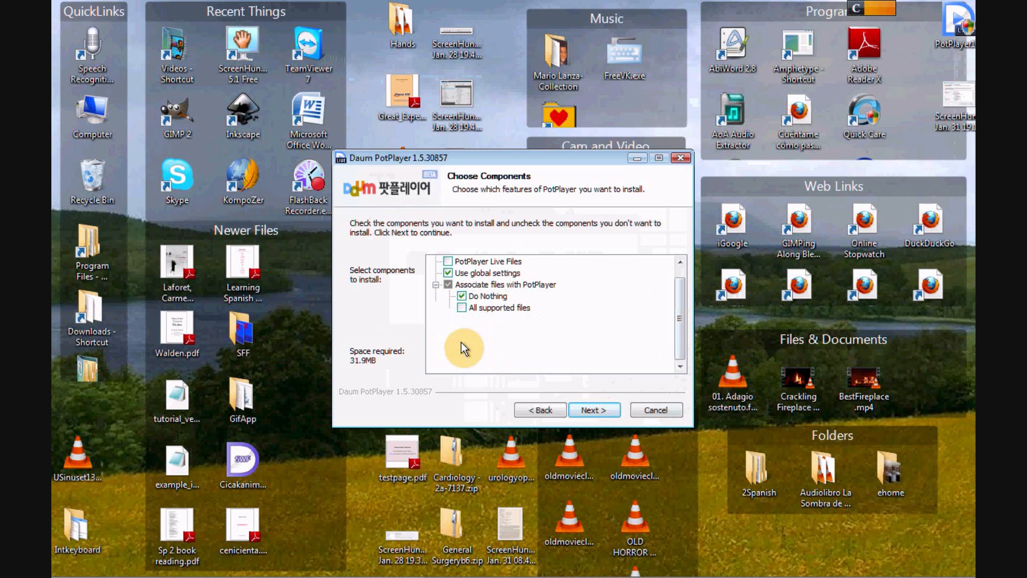
pyautogui.click(462, 345)
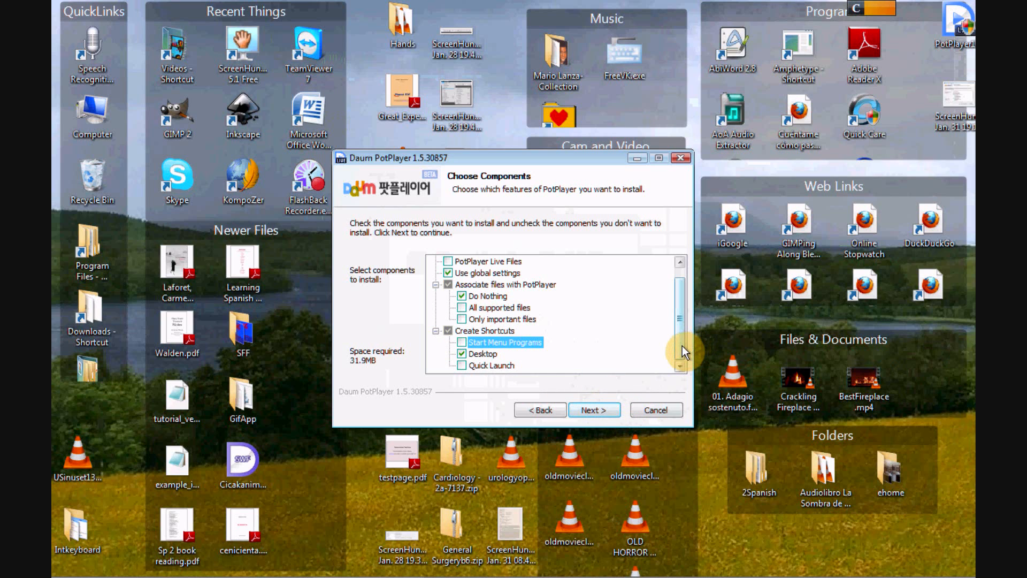
pyautogui.click(587, 411)
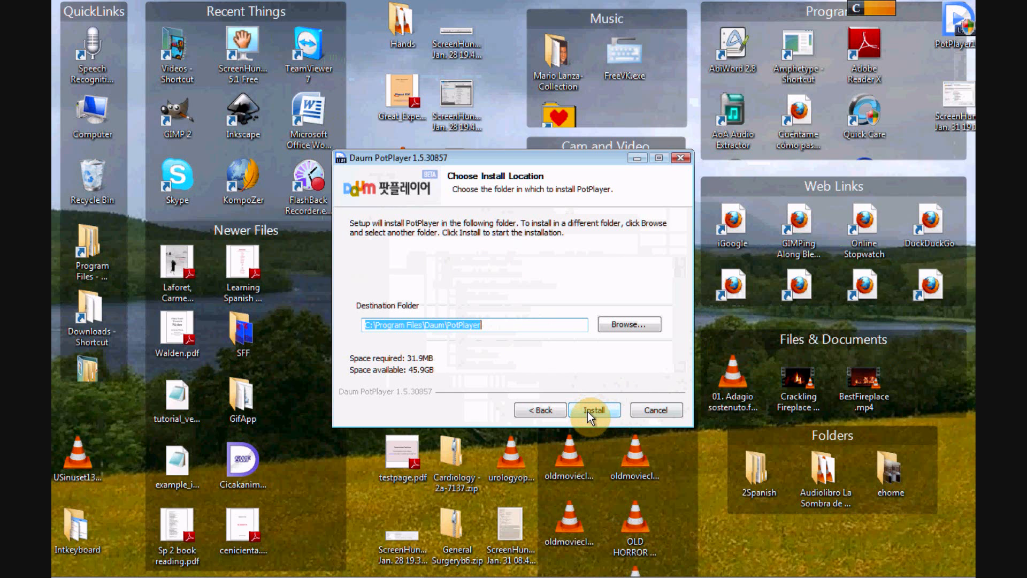
# Step: Install PotPlayer in C:\Program Files\Daum\PotPlayer with the 2/0/0 (2.0 Stereo) speaker system and finish the setup wizard
pyautogui.click(587, 412)
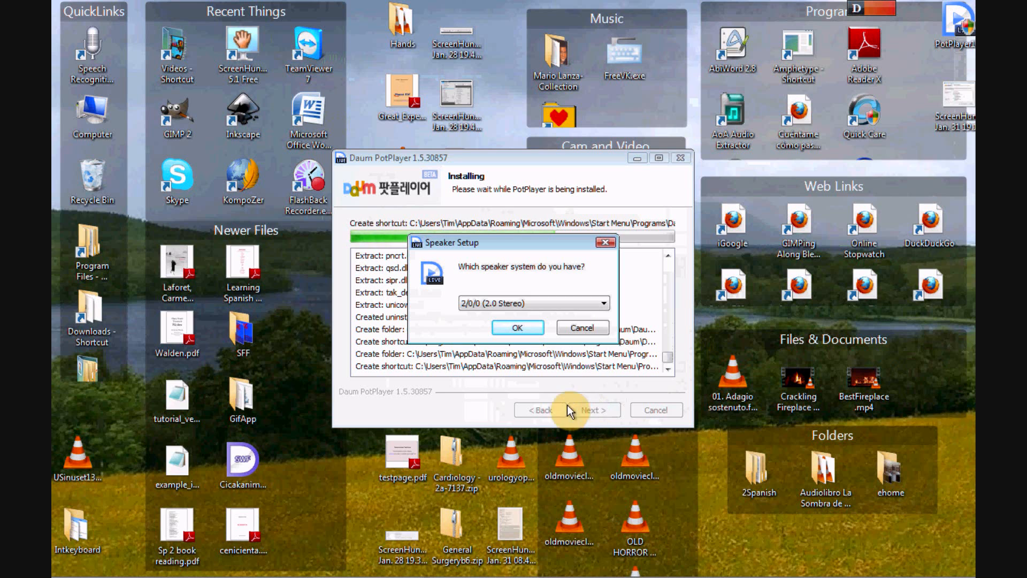
pyautogui.click(524, 324)
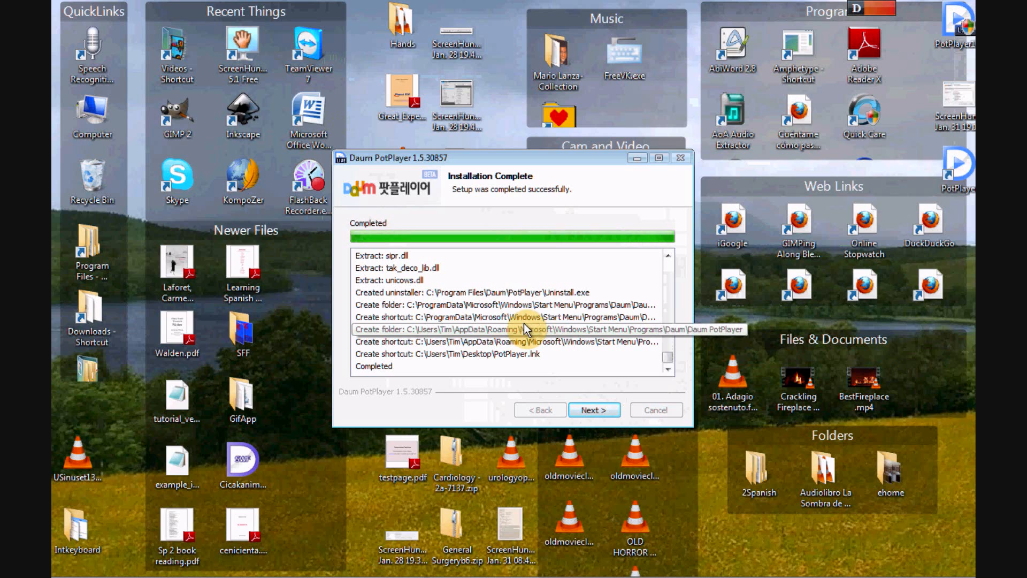
pyautogui.click(594, 410)
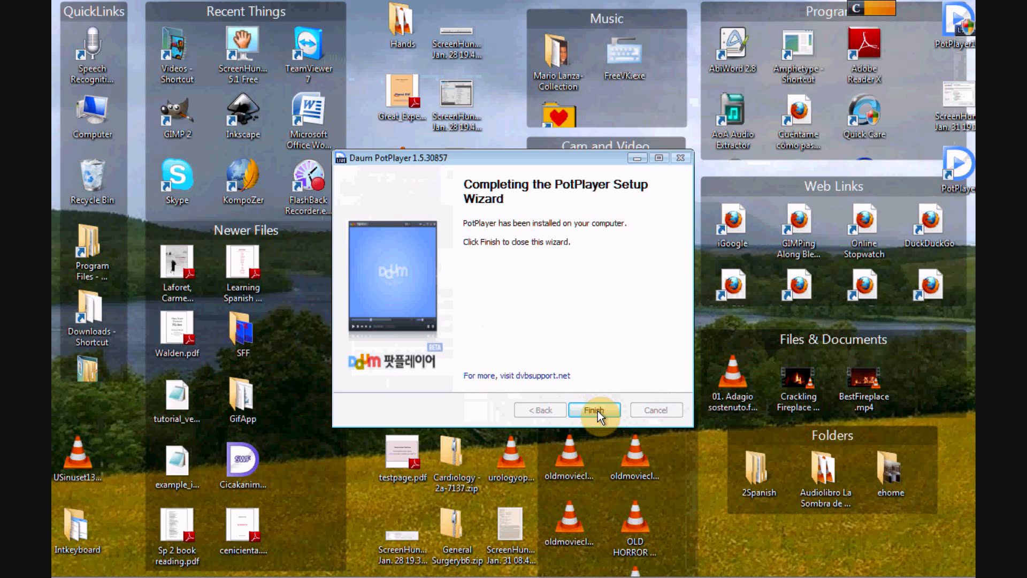
pyautogui.click(598, 410)
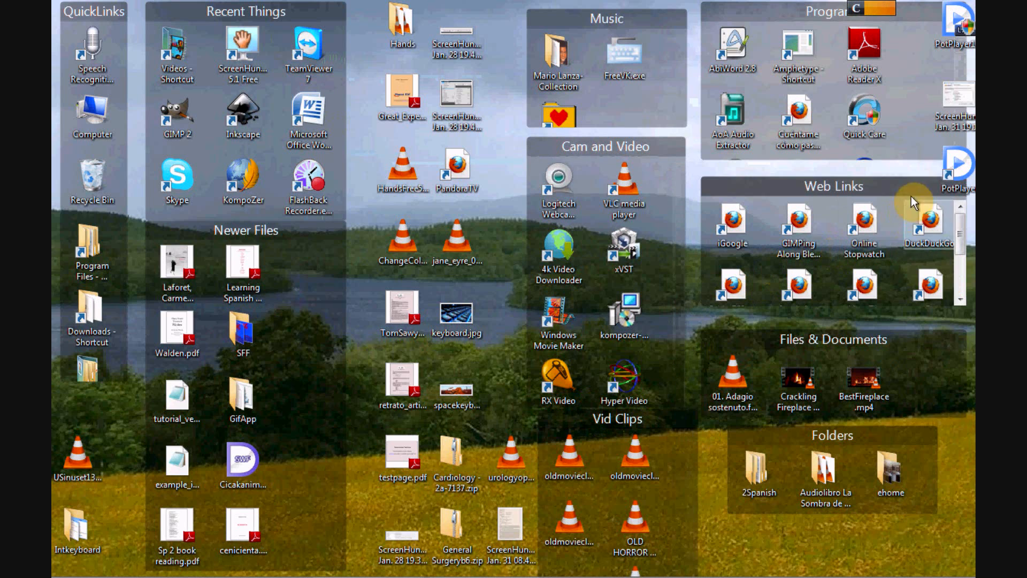
# Step: Start the newly installed PotPlayer from the desktop and open the Shortcuts page of its General preferences
pyautogui.moveTo(958, 171); pyautogui.dragTo(489, 220)
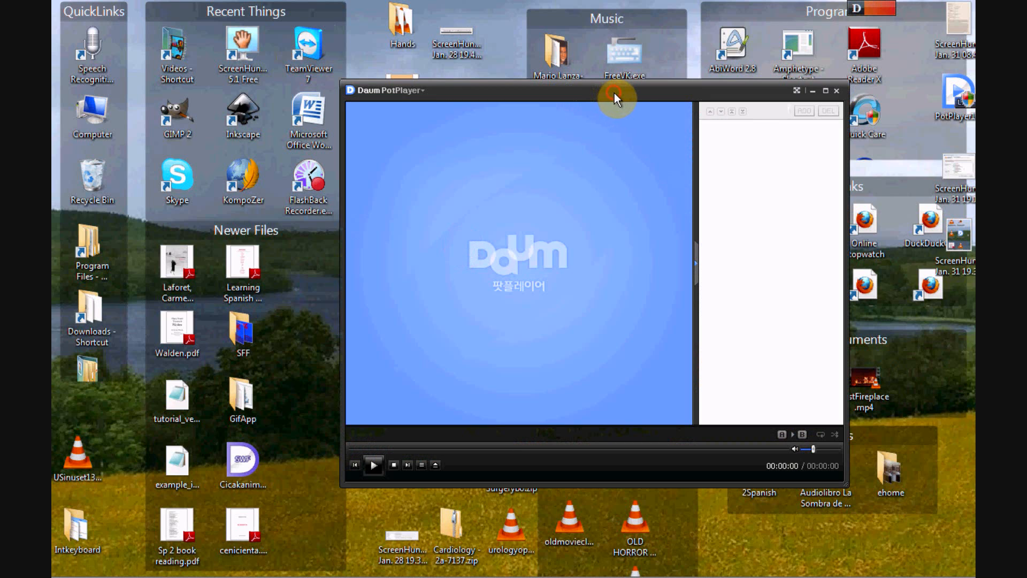
pyautogui.moveTo(614, 92); pyautogui.dragTo(494, 107)
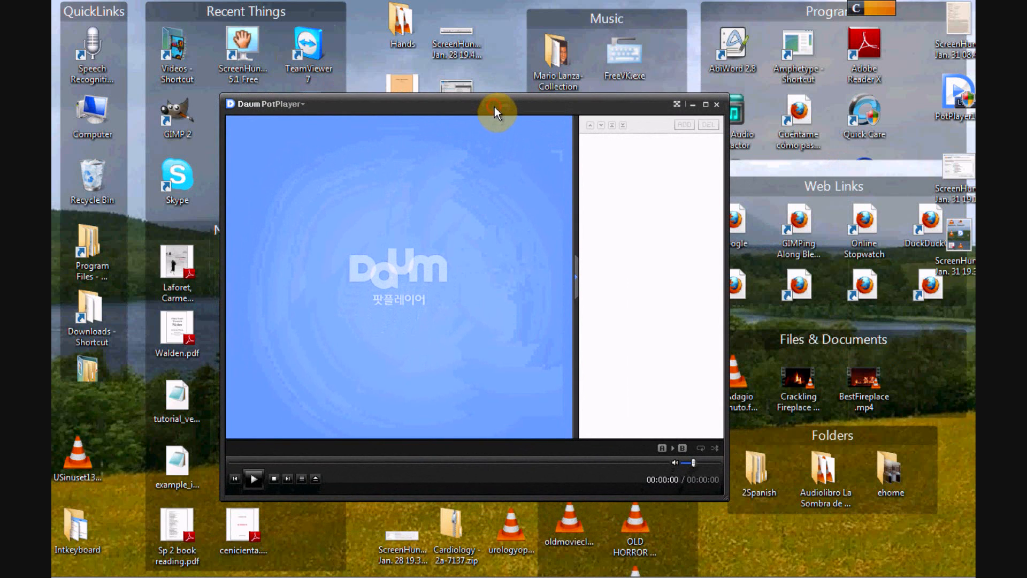
pyautogui.rightClick(403, 105)
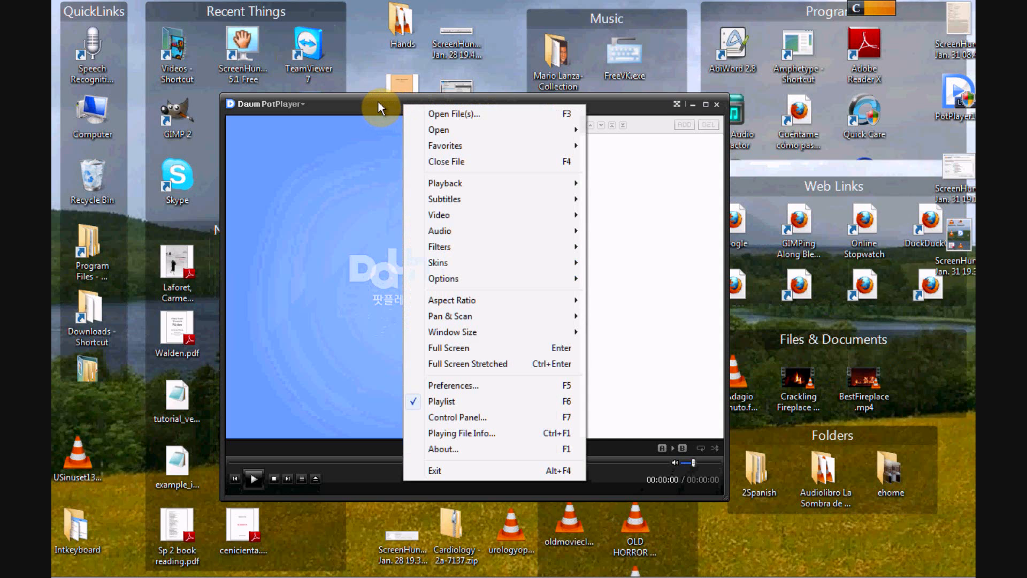
pyautogui.click(378, 102)
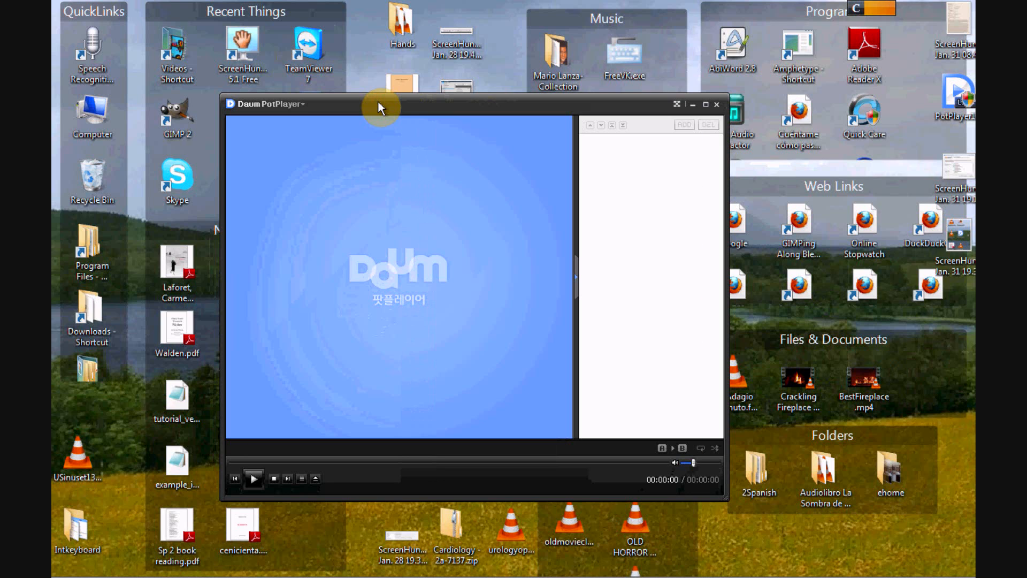
pyautogui.press('F5')
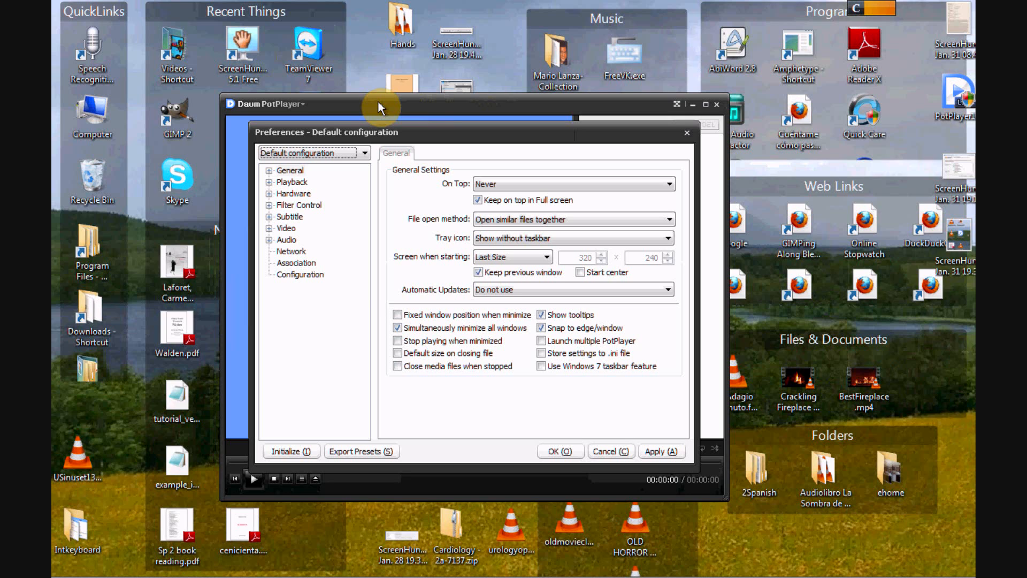
pyautogui.doubleClick(276, 170)
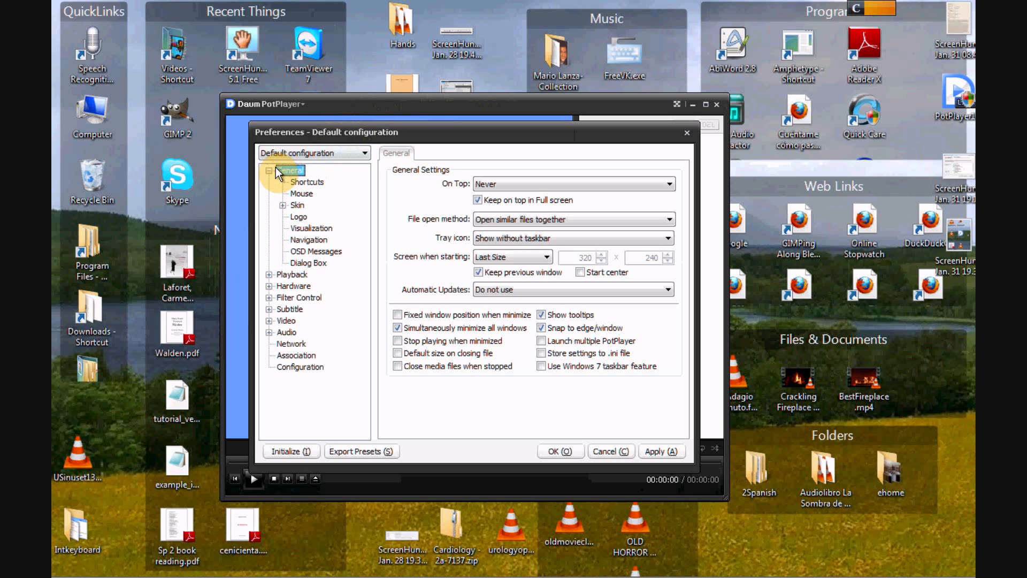
pyautogui.click(306, 185)
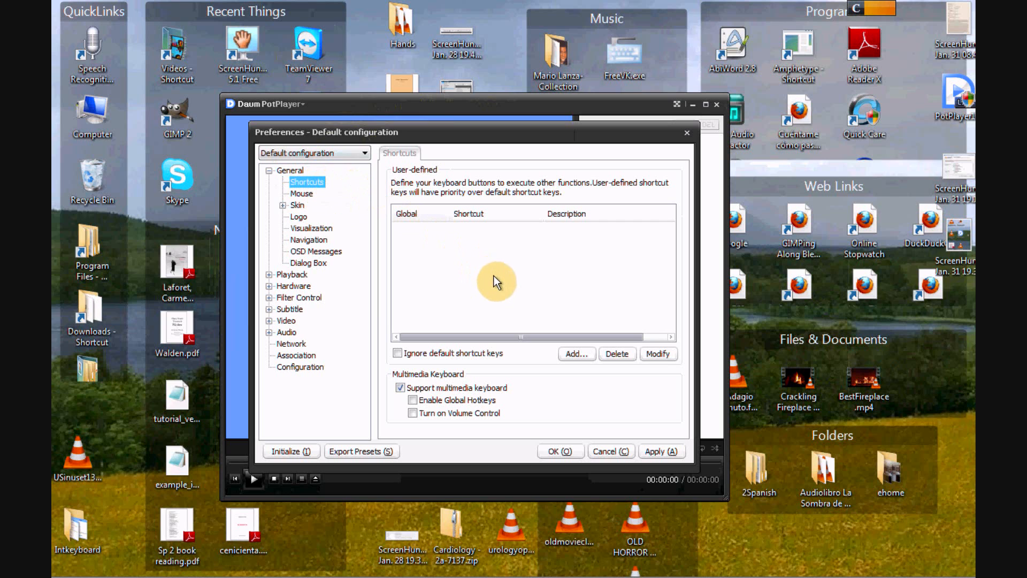
# Step: Add the global custom shortcut Shift + . for the Playback command Play/Pause
pyautogui.click(570, 354)
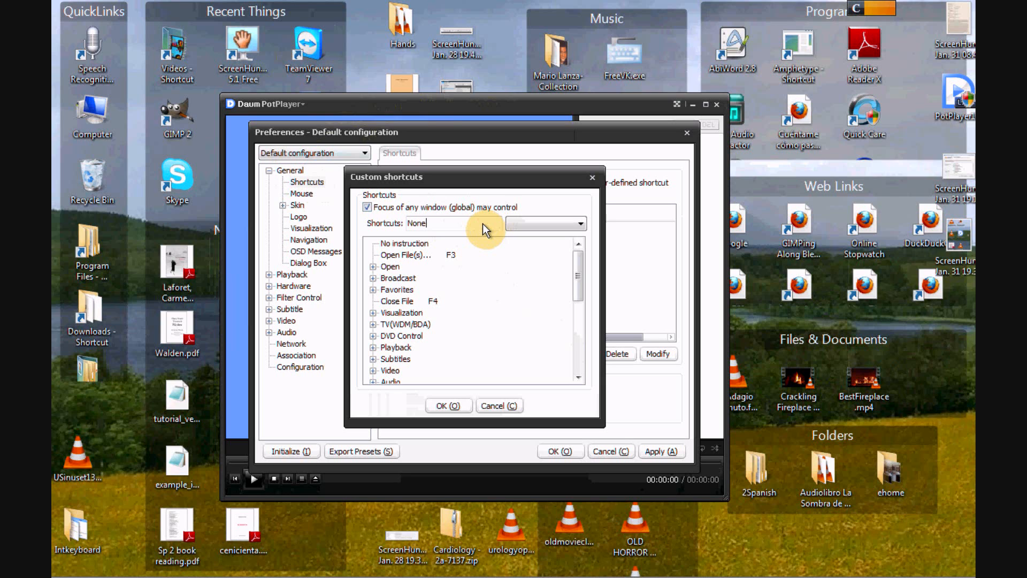
pyautogui.press('shift')
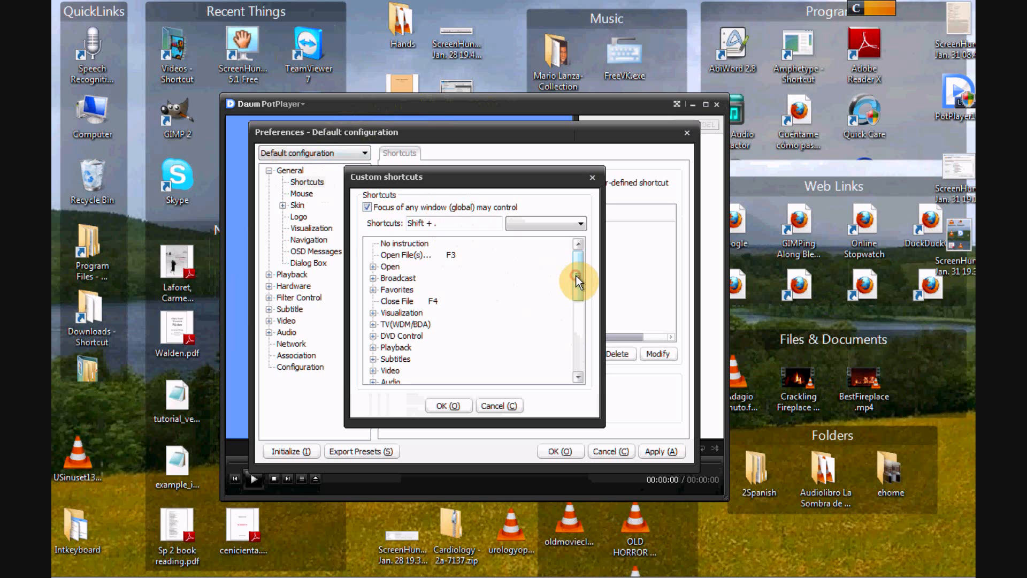
pyautogui.moveTo(576, 276); pyautogui.dragTo(577, 280)
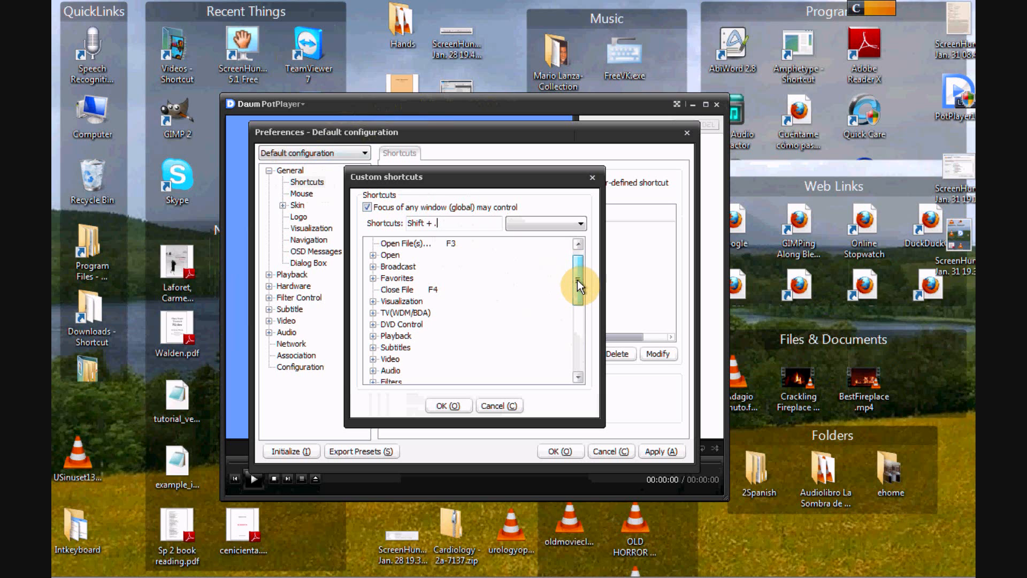
pyautogui.doubleClick(388, 337)
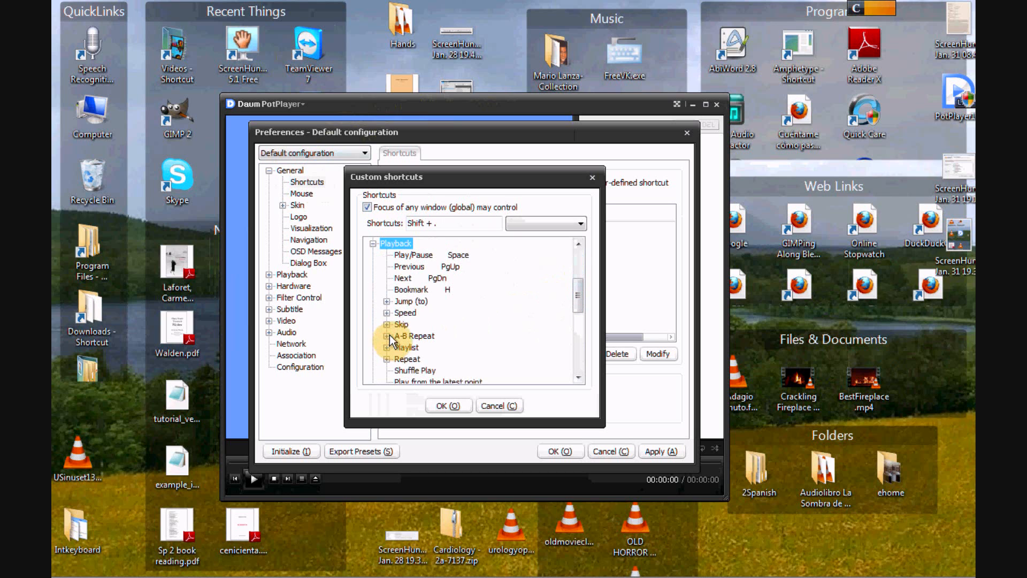
pyautogui.click(418, 256)
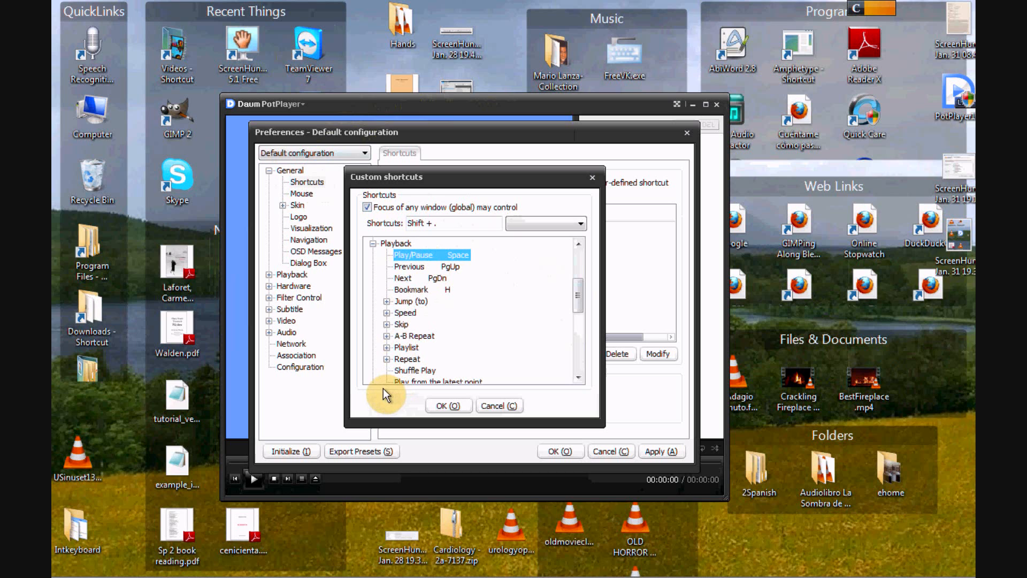
pyautogui.click(443, 405)
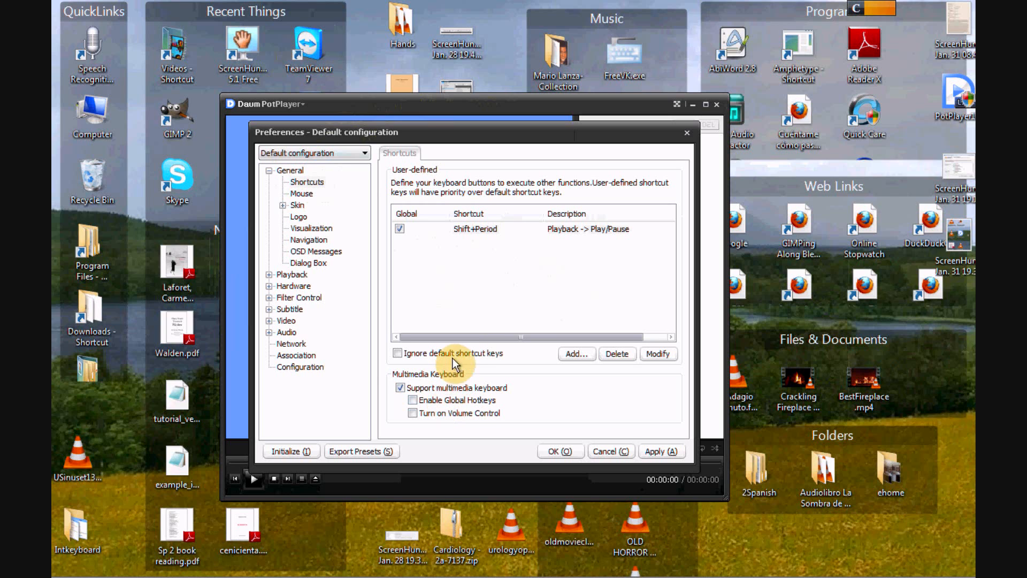
# Step: Add the global custom shortcut Shift + , for the Playback Jump (to) command 5 Sec Backward
pyautogui.click(573, 354)
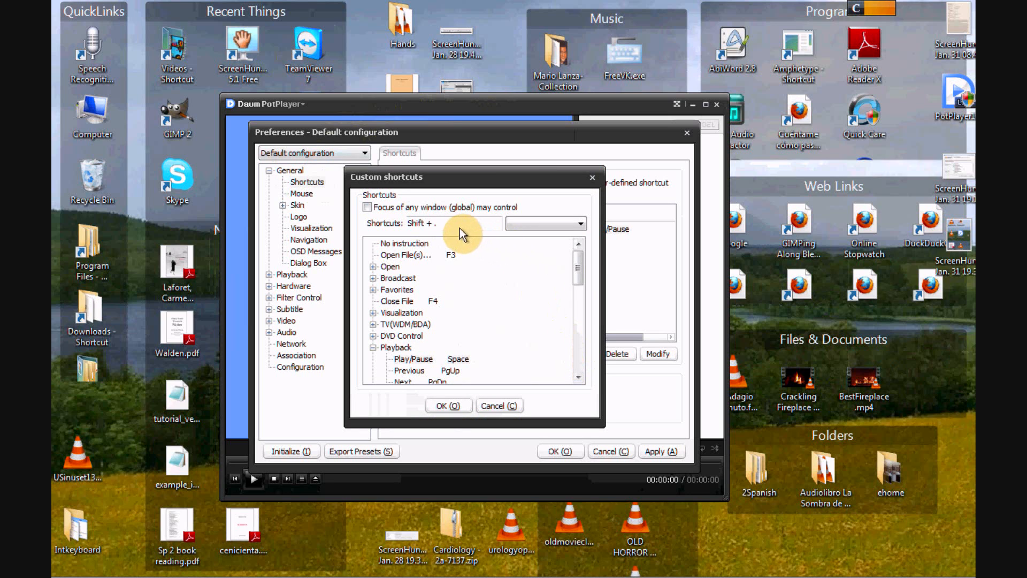
pyautogui.click(368, 208)
pyautogui.press('shift')
pyautogui.hotkey('shift', ',')
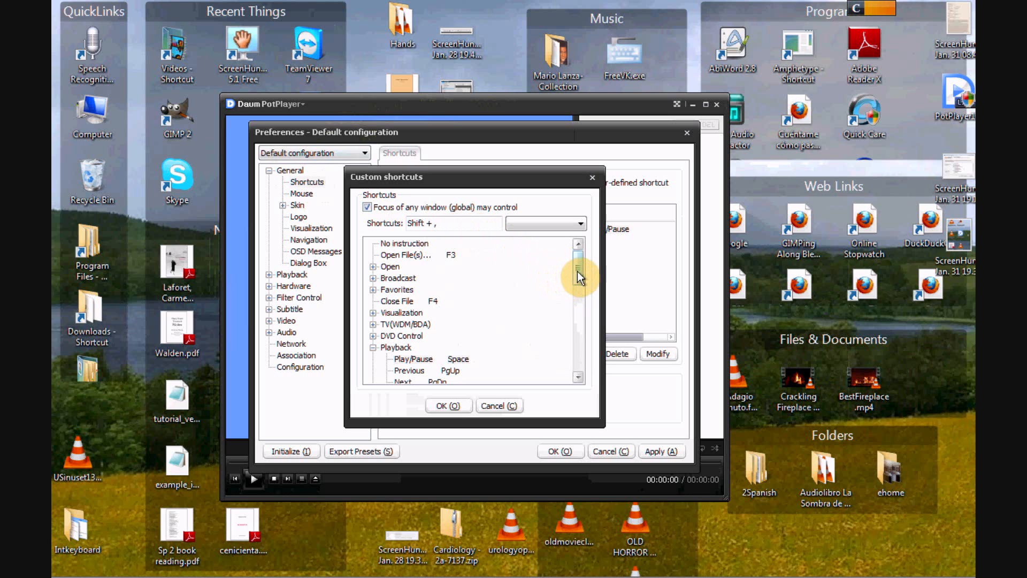
pyautogui.moveTo(581, 275)
pyautogui.mouseDown()
pyautogui.moveTo(578, 307)
pyautogui.moveTo(578, 287)
pyautogui.mouseUp()
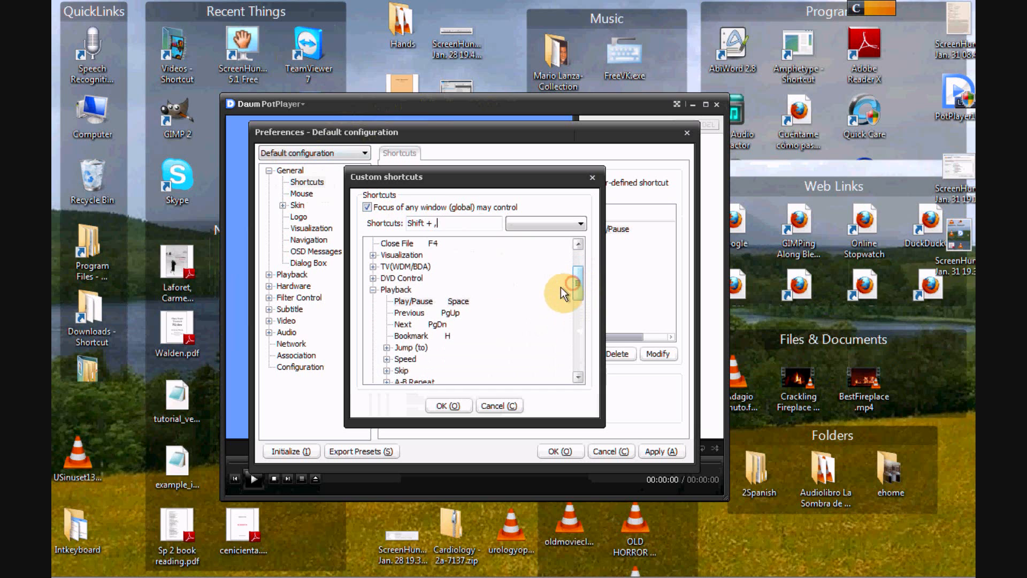
pyautogui.click(413, 347)
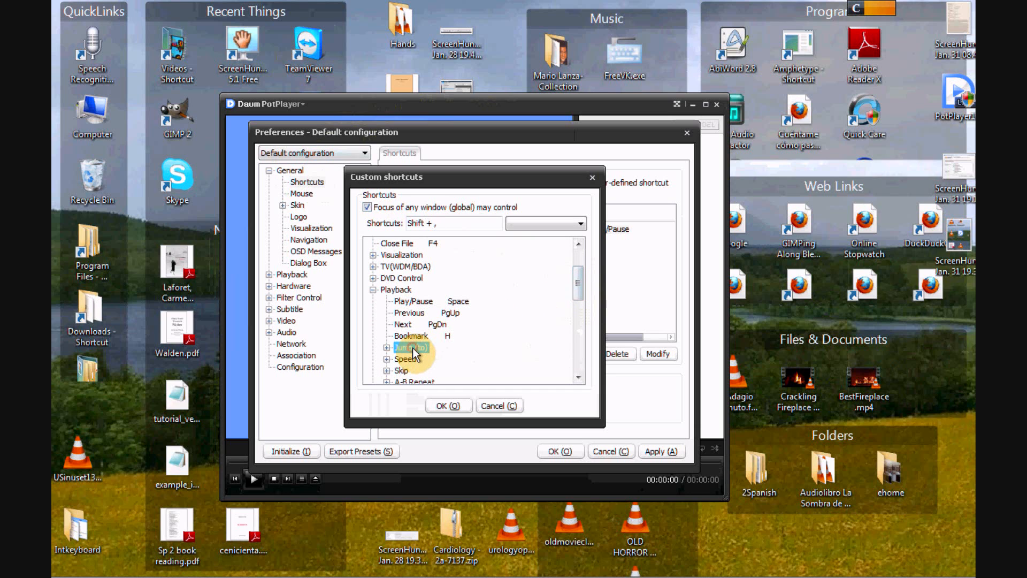
pyautogui.doubleClick(413, 347)
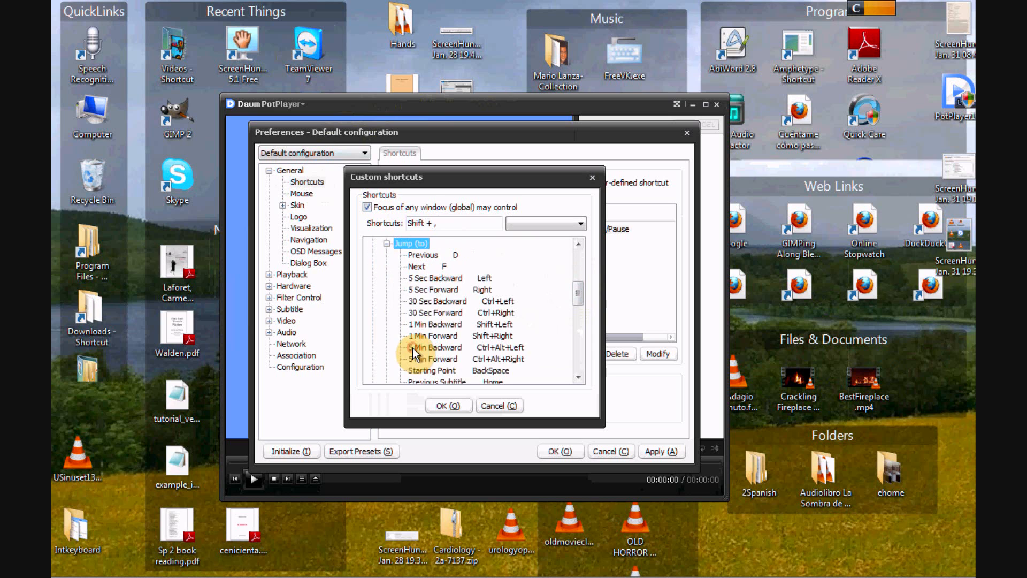
pyautogui.click(449, 280)
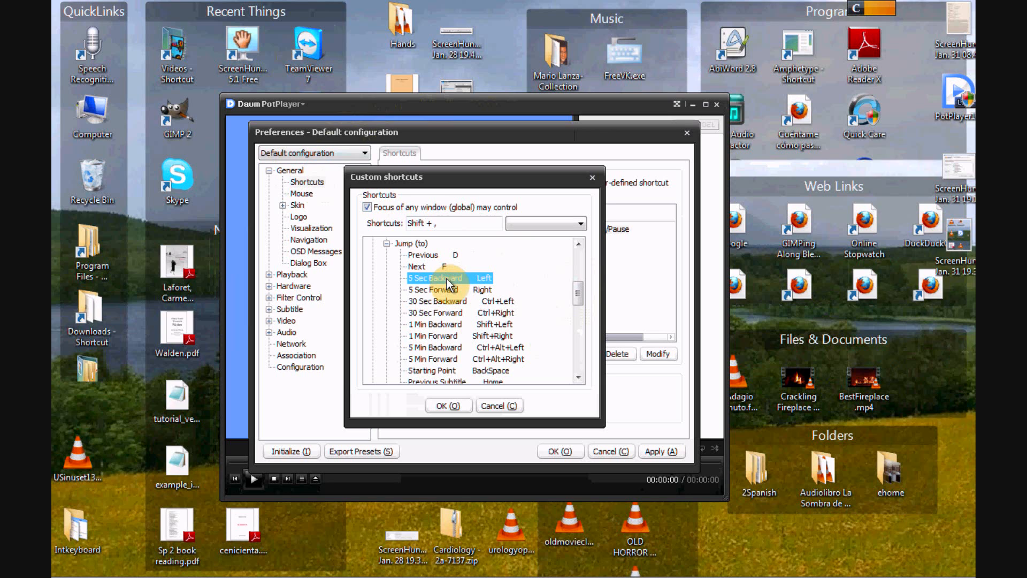
pyautogui.click(440, 404)
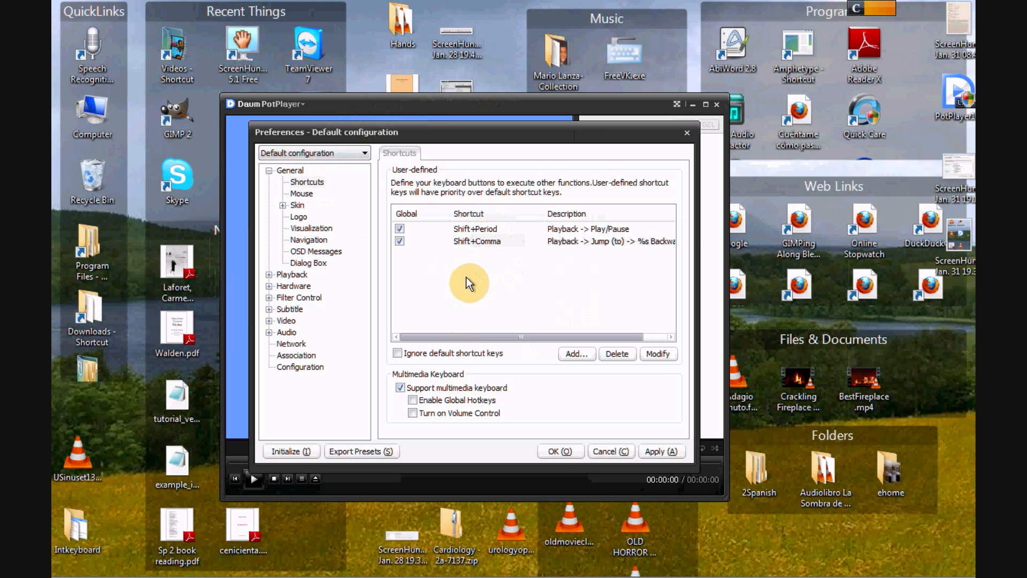
# Step: Add the global custom shortcut Shift + [ for the Jump (to) command 5 Sec Forward and save the preferences
pyautogui.click(569, 356)
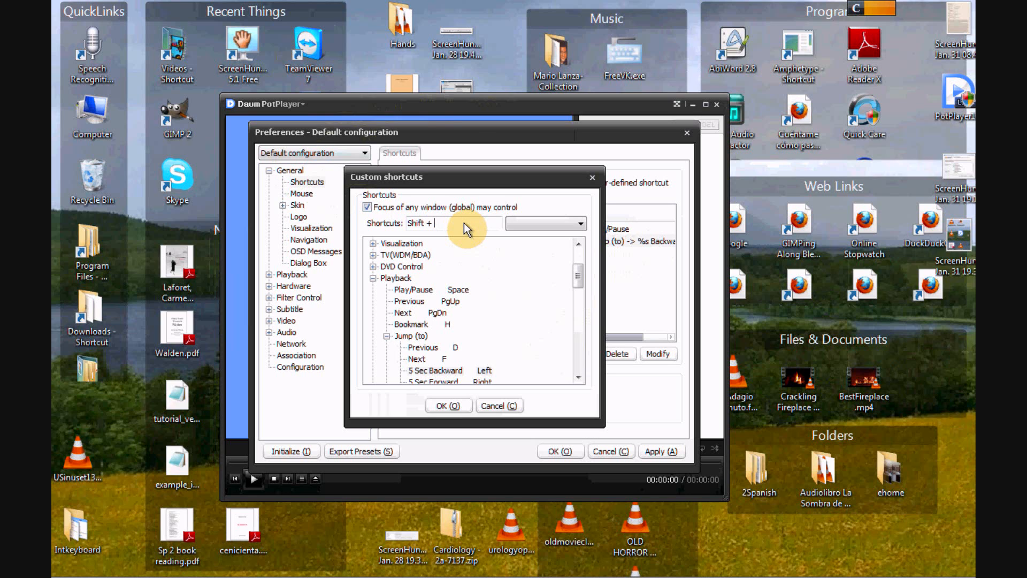
pyautogui.hotkey('shift', '[')
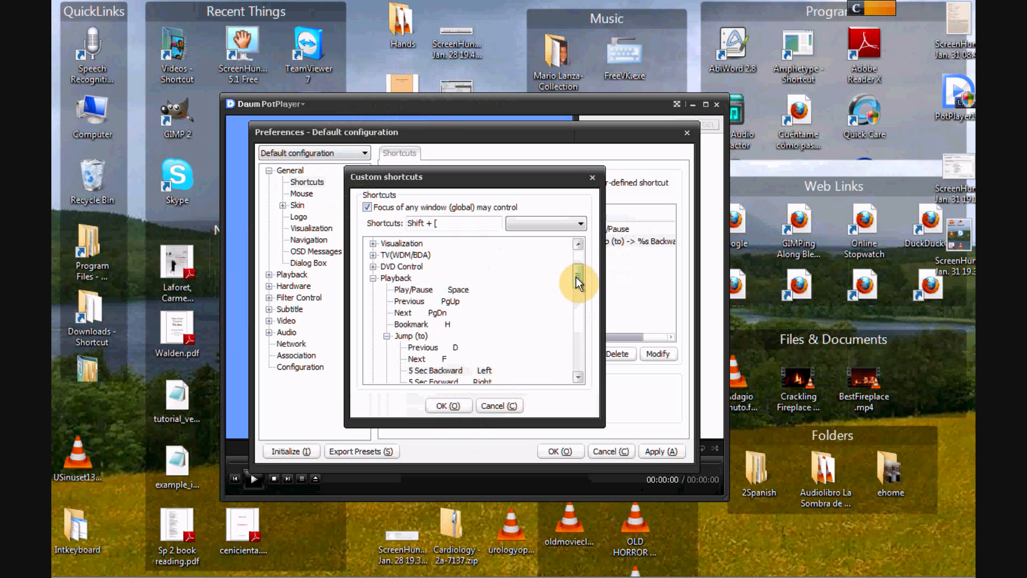
pyautogui.moveTo(578, 276); pyautogui.dragTo(579, 292)
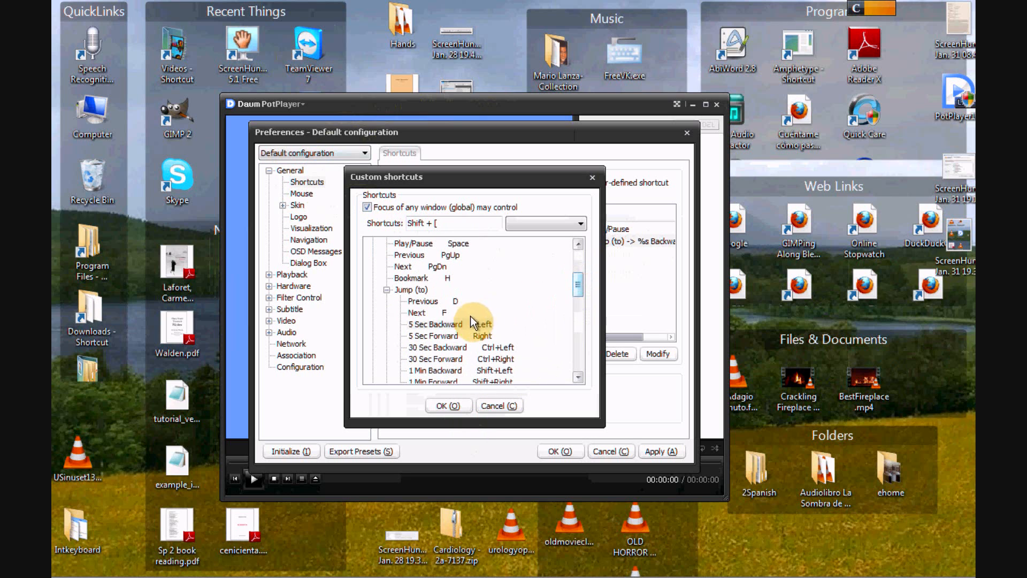
pyautogui.click(442, 336)
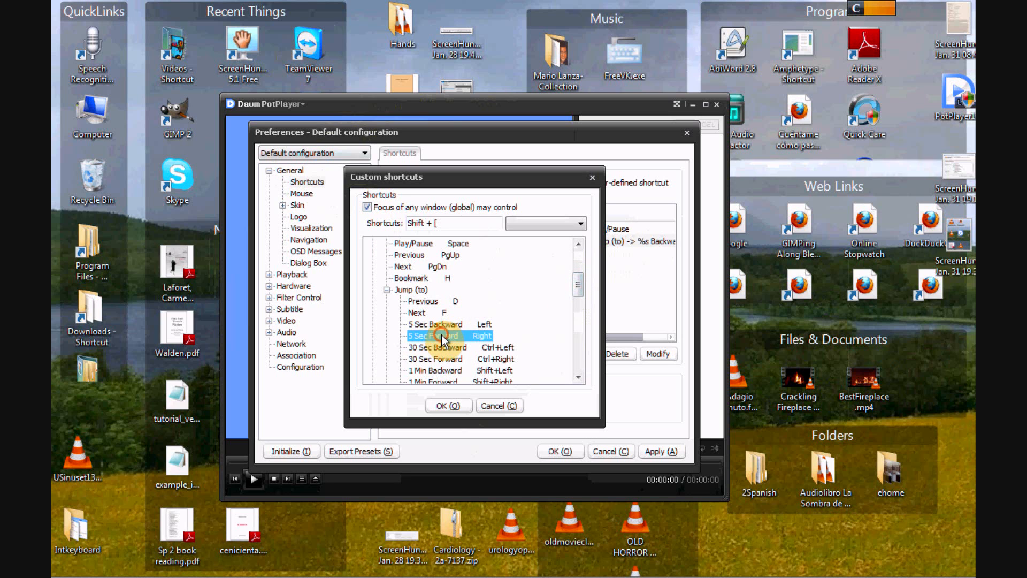
pyautogui.click(438, 405)
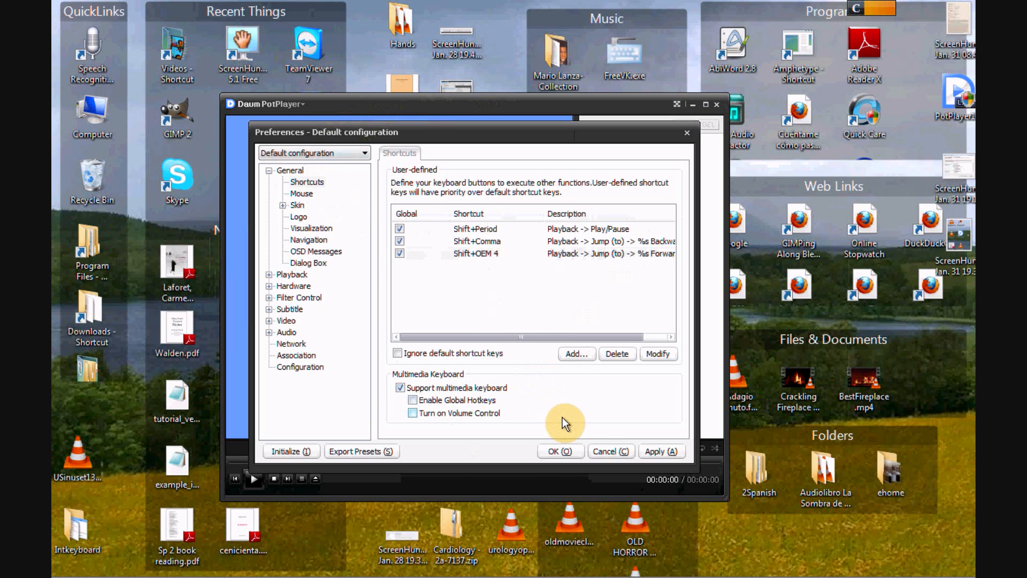
pyautogui.click(560, 452)
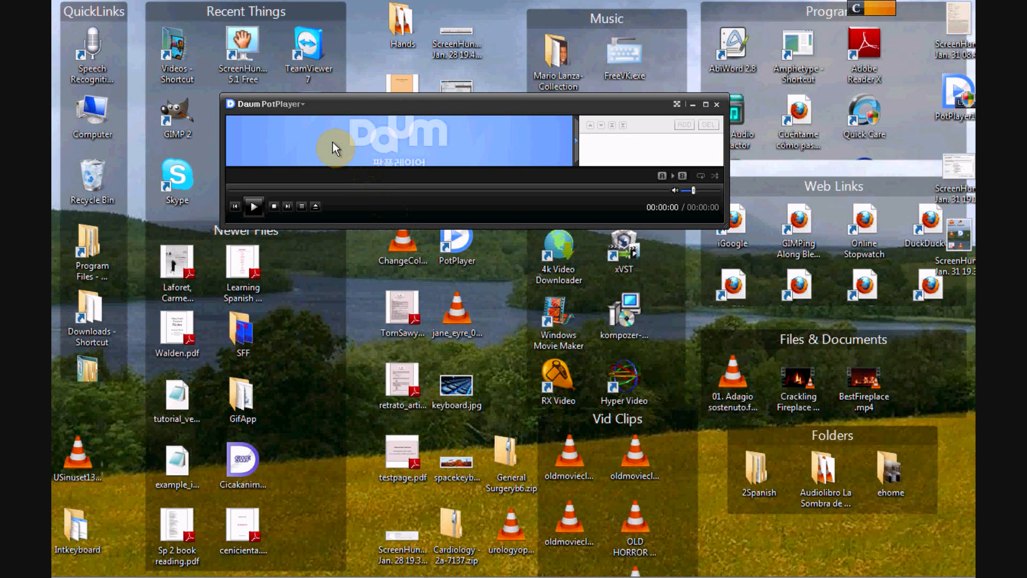
# Step: Set the PotPlayer window to Always on top and move it up near the upper edge of the desktop
pyautogui.rightClick(341, 102)
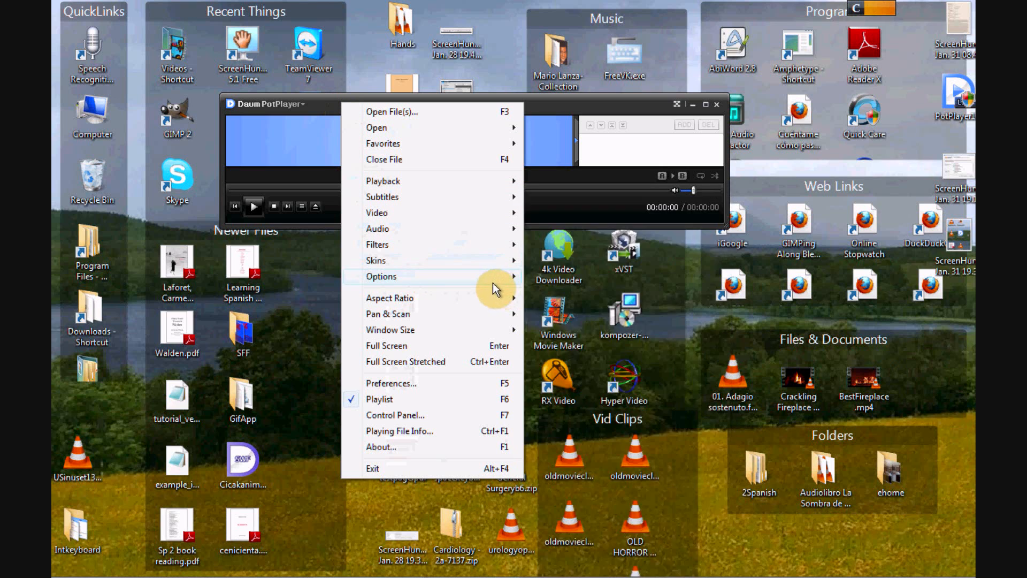
pyautogui.moveTo(493, 278)
pyautogui.moveTo(551, 280)
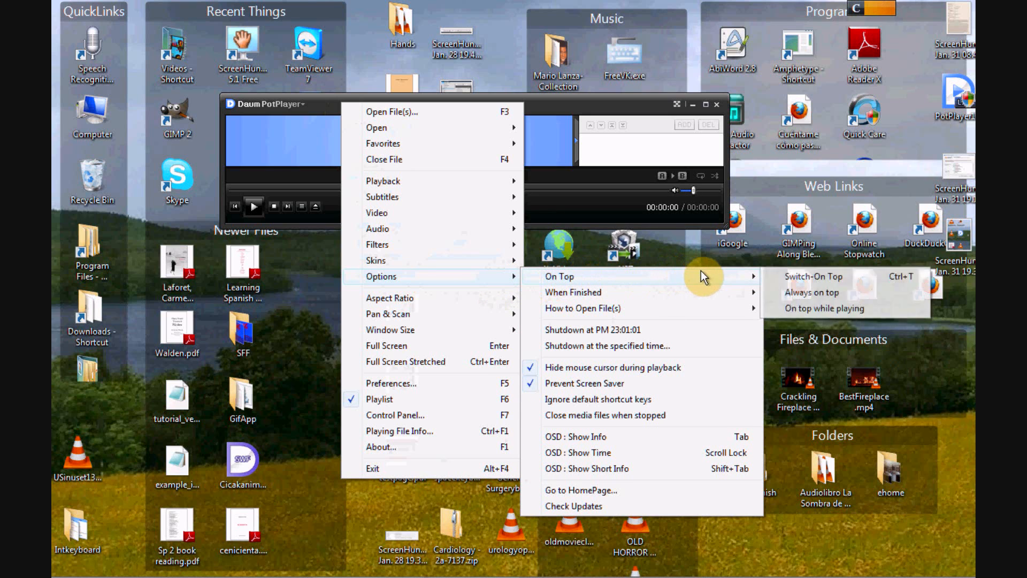
pyautogui.click(795, 290)
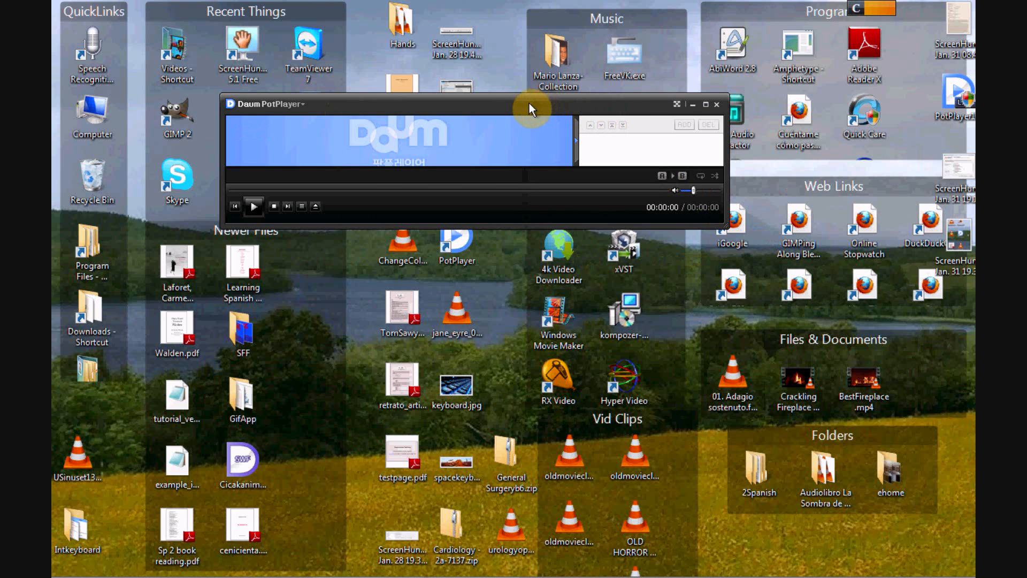
pyautogui.moveTo(527, 107); pyautogui.dragTo(531, 31)
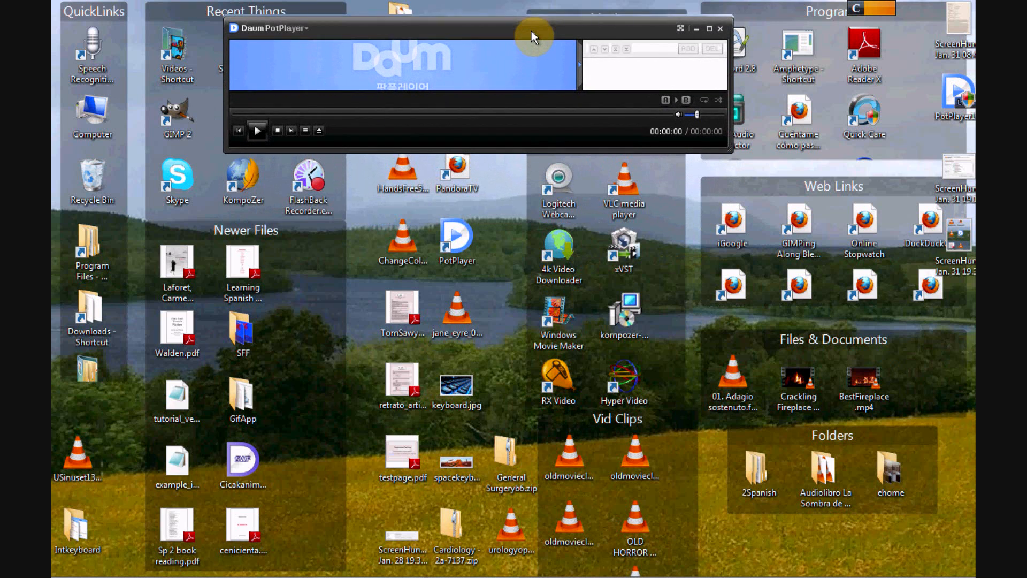
# Step: Close PotPlayer, restart it from its desktop shortcut and place its window against the upper edge of the desktop
pyautogui.click(718, 30)
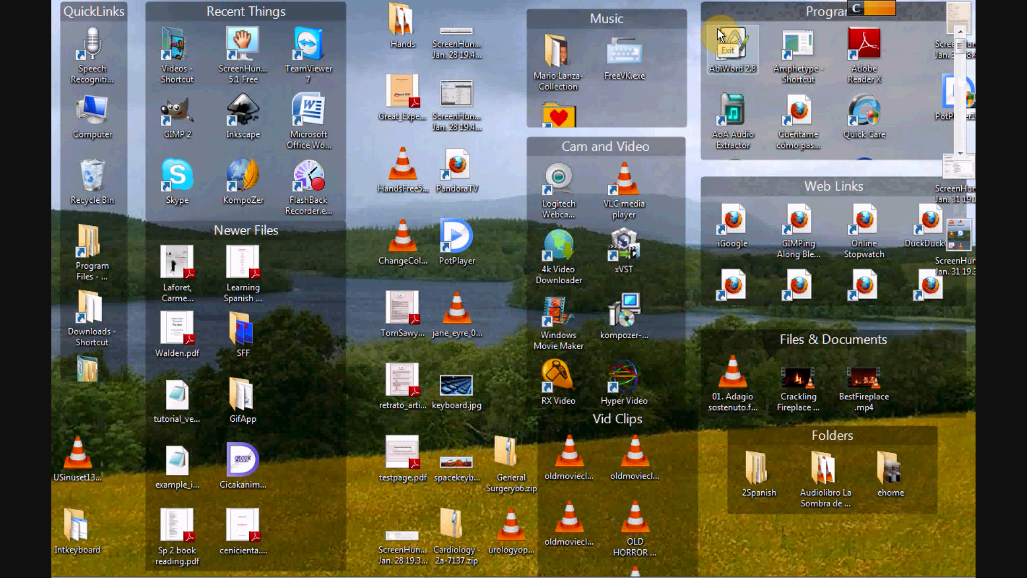
pyautogui.moveTo(581, 577)
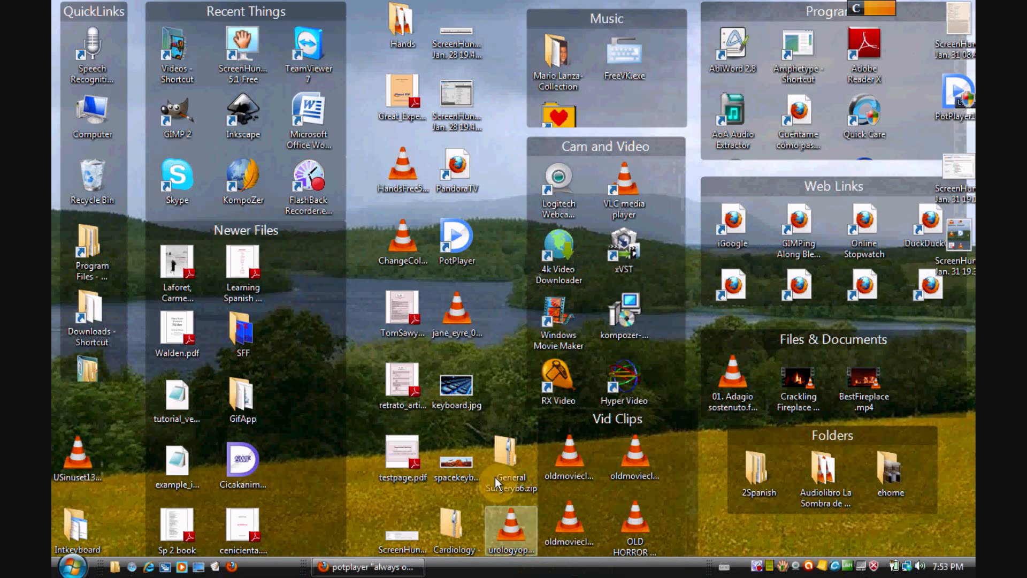
pyautogui.doubleClick(443, 232)
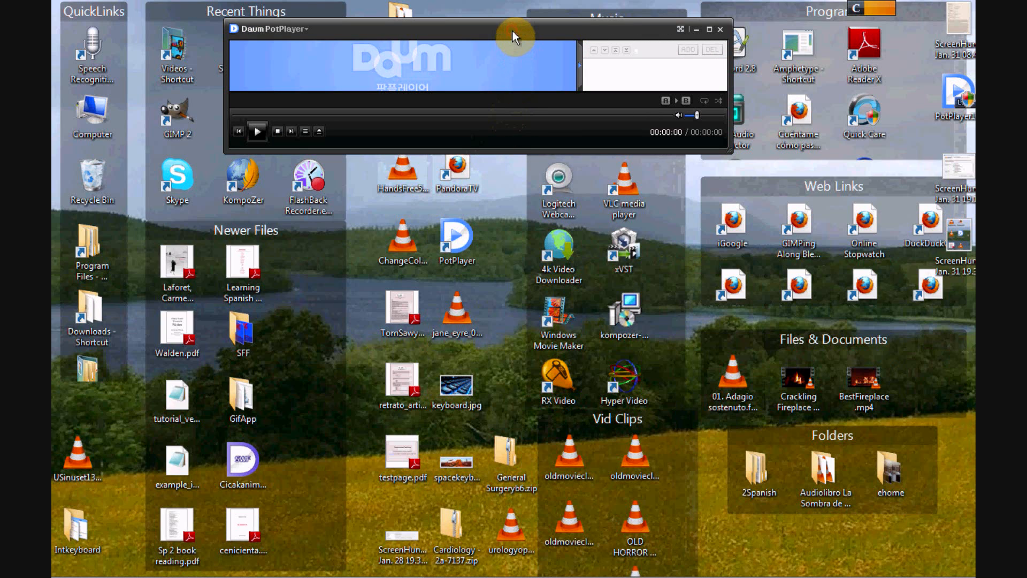
pyautogui.moveTo(513, 31); pyautogui.dragTo(564, 12)
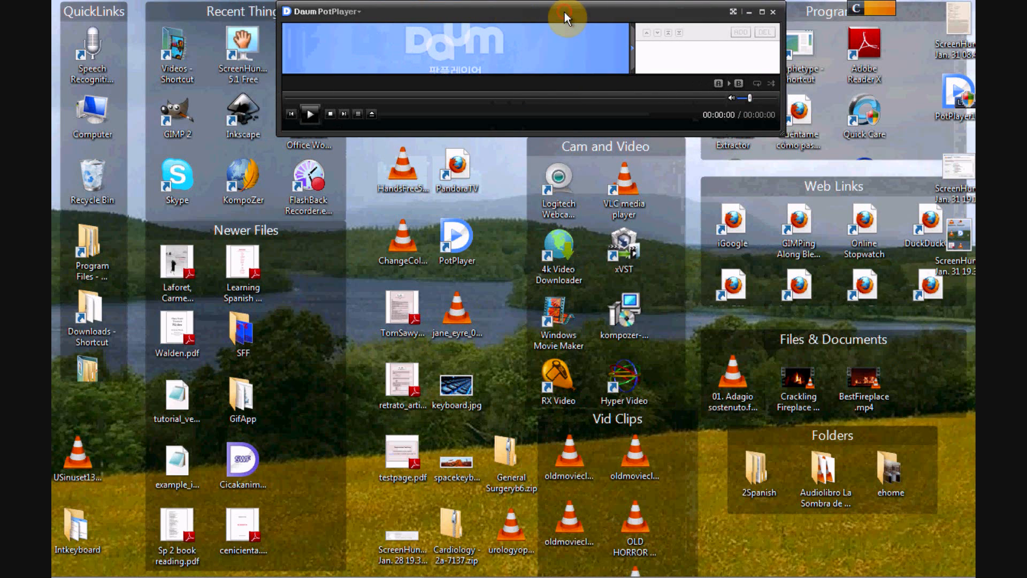
# Step: Start Microsoft Office Word 2007 from its desktop shortcut, keeping PotPlayer open
pyautogui.doubleClick(317, 151)
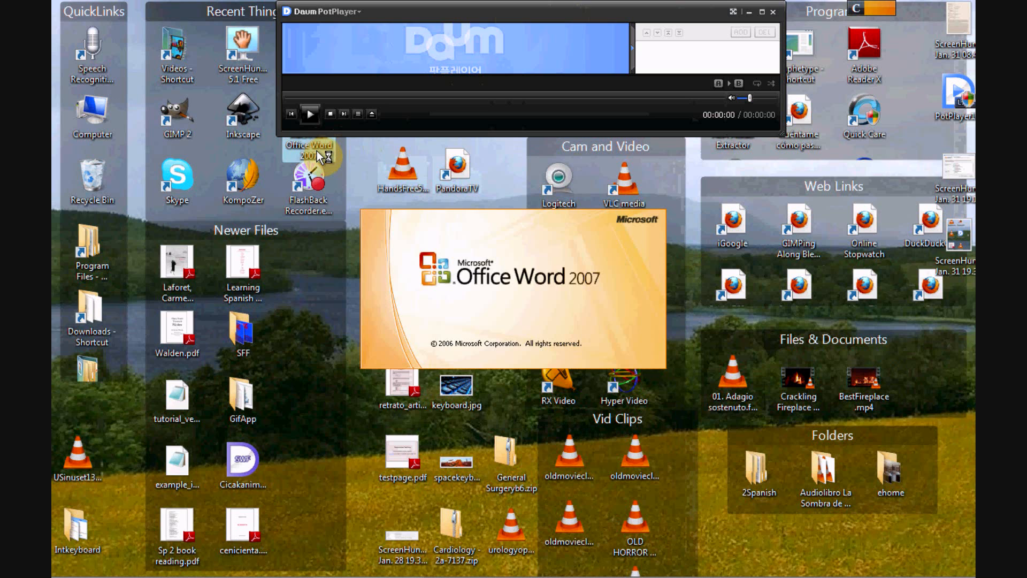